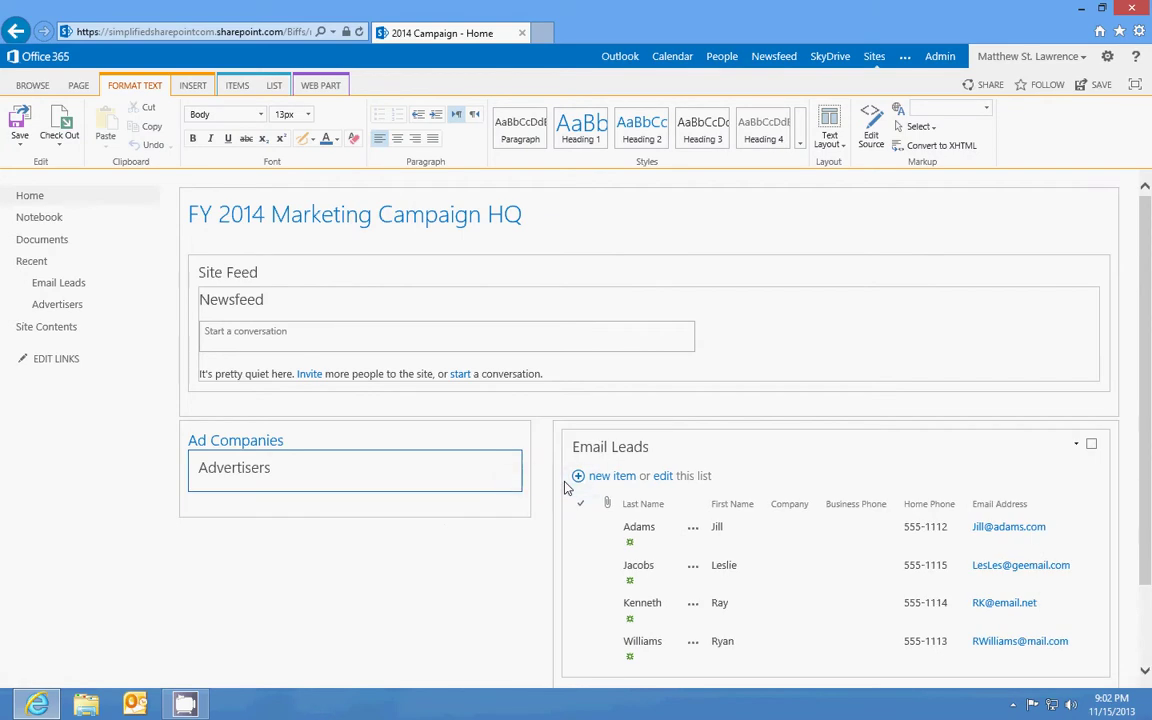
# Minimize the Email Leads web part on the campaign home page.
pyautogui.click(1077, 447)
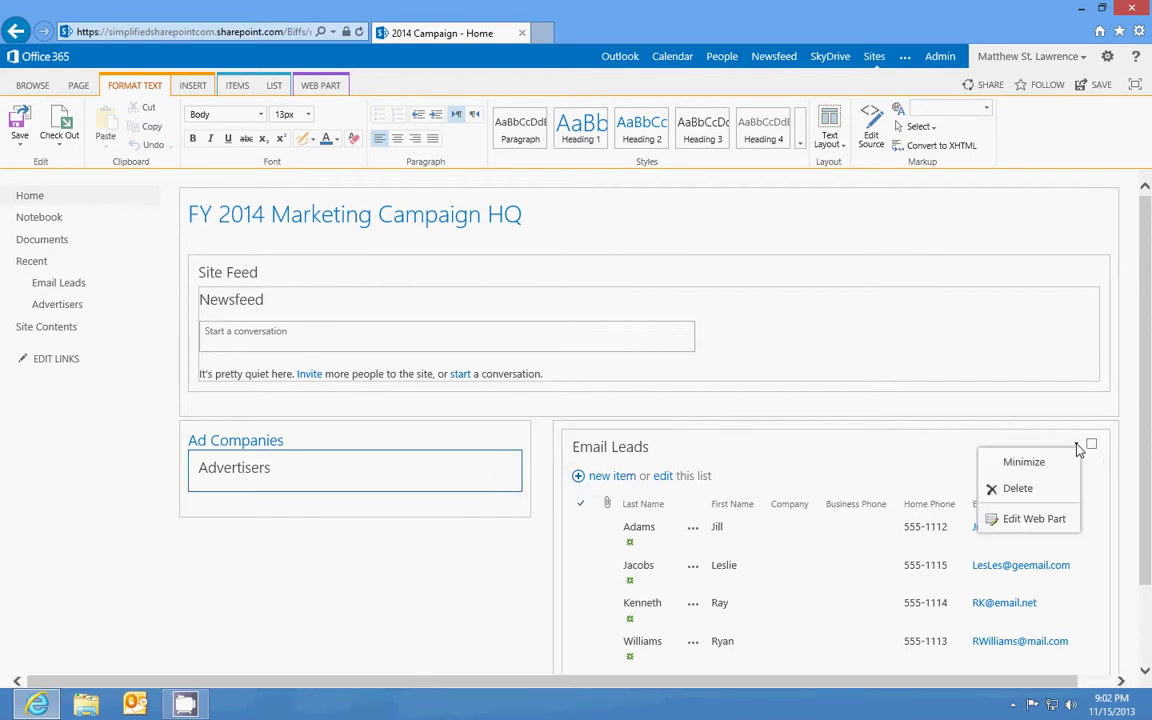
pyautogui.click(1024, 462)
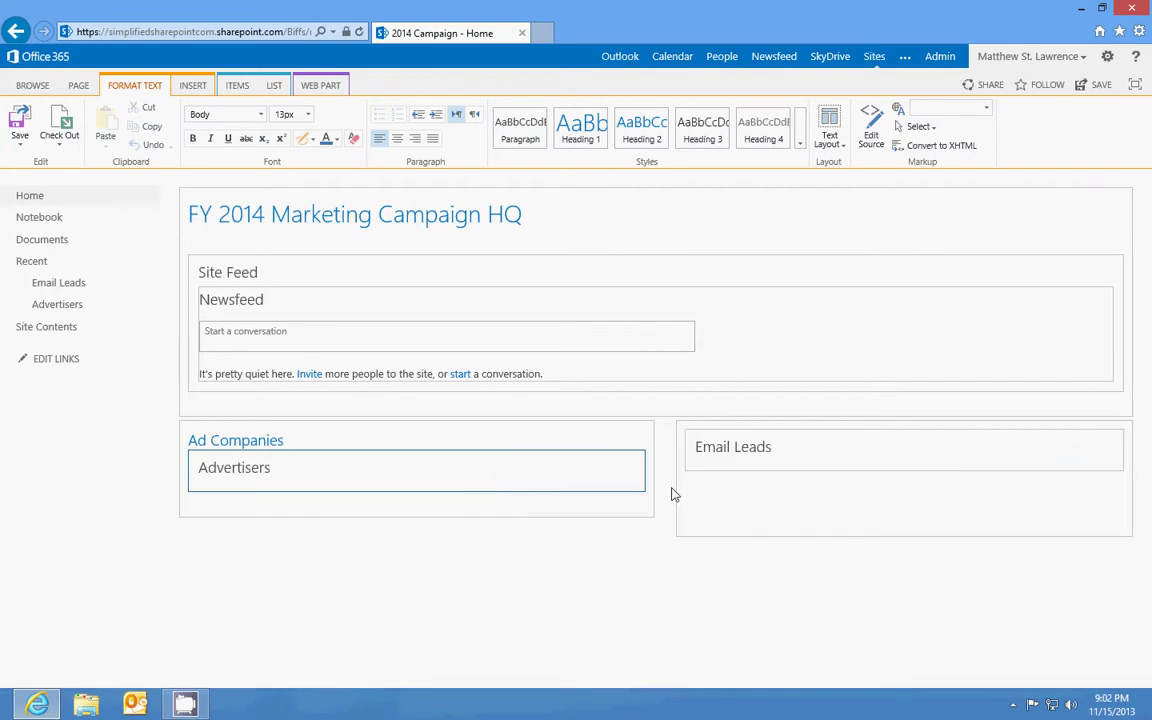
# Add the heading "Email Leads" in Heading 2 style above the Email Leads web part and save the page.
pyautogui.click(690, 457)
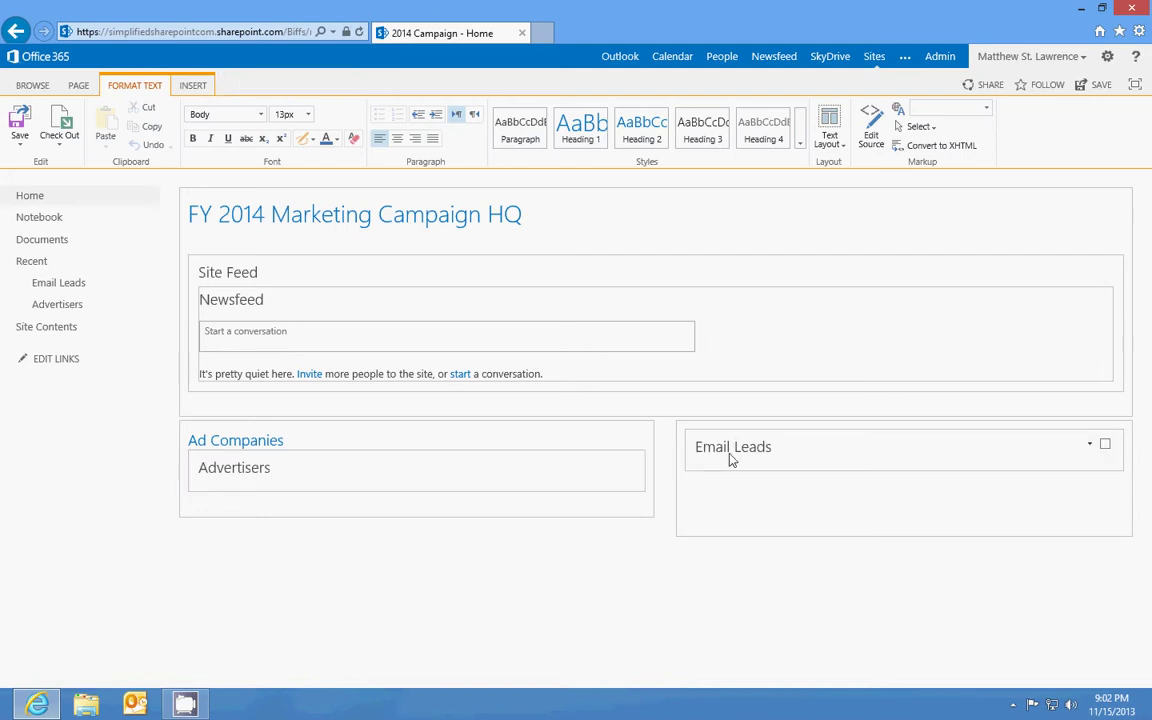
pyautogui.moveTo(706, 461); pyautogui.dragTo(707, 498)
pyautogui.click(707, 447)
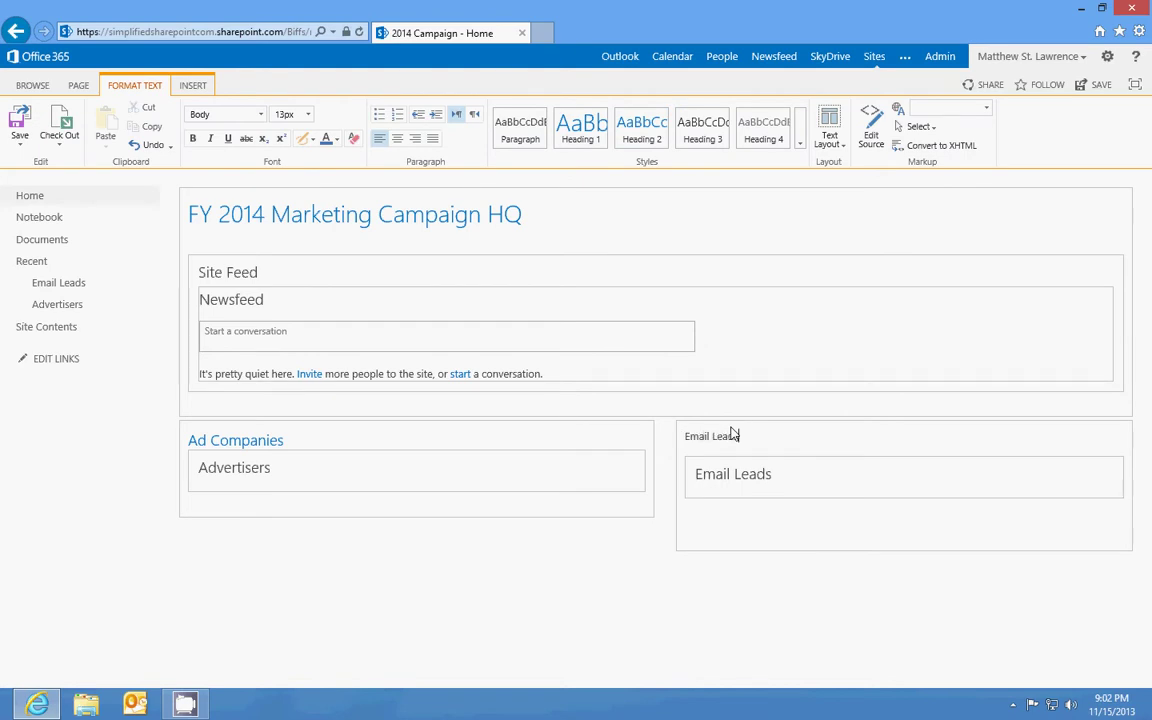
pyautogui.click(733, 492)
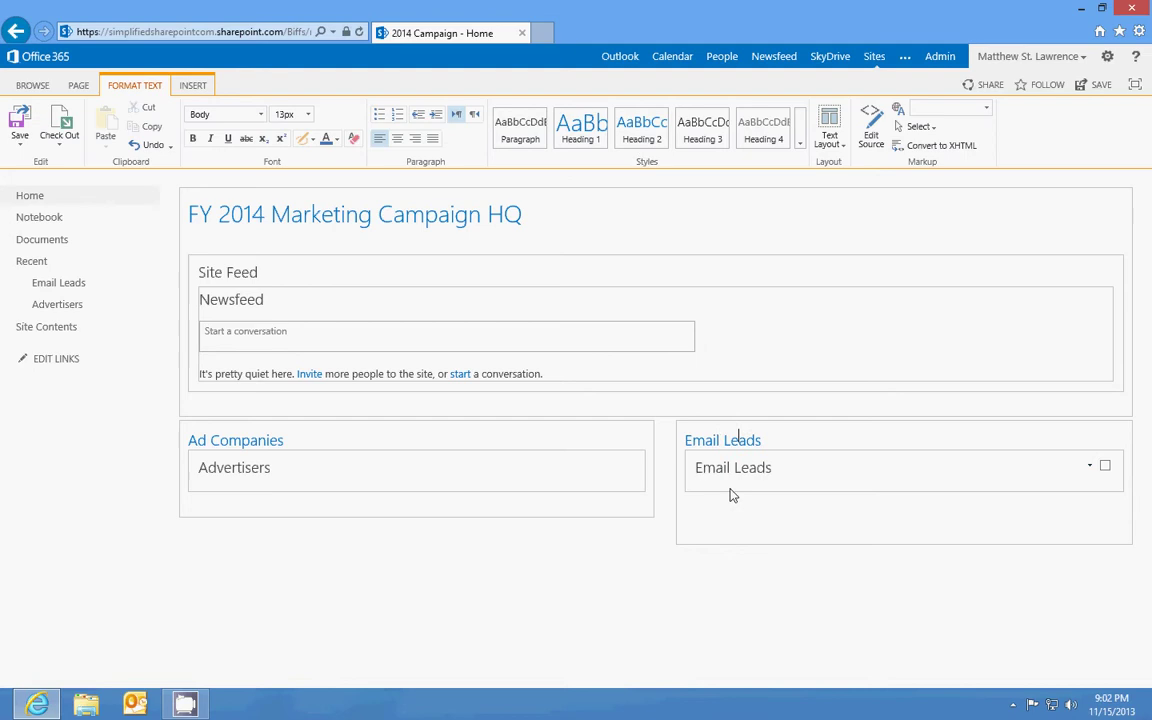
pyautogui.click(626, 140)
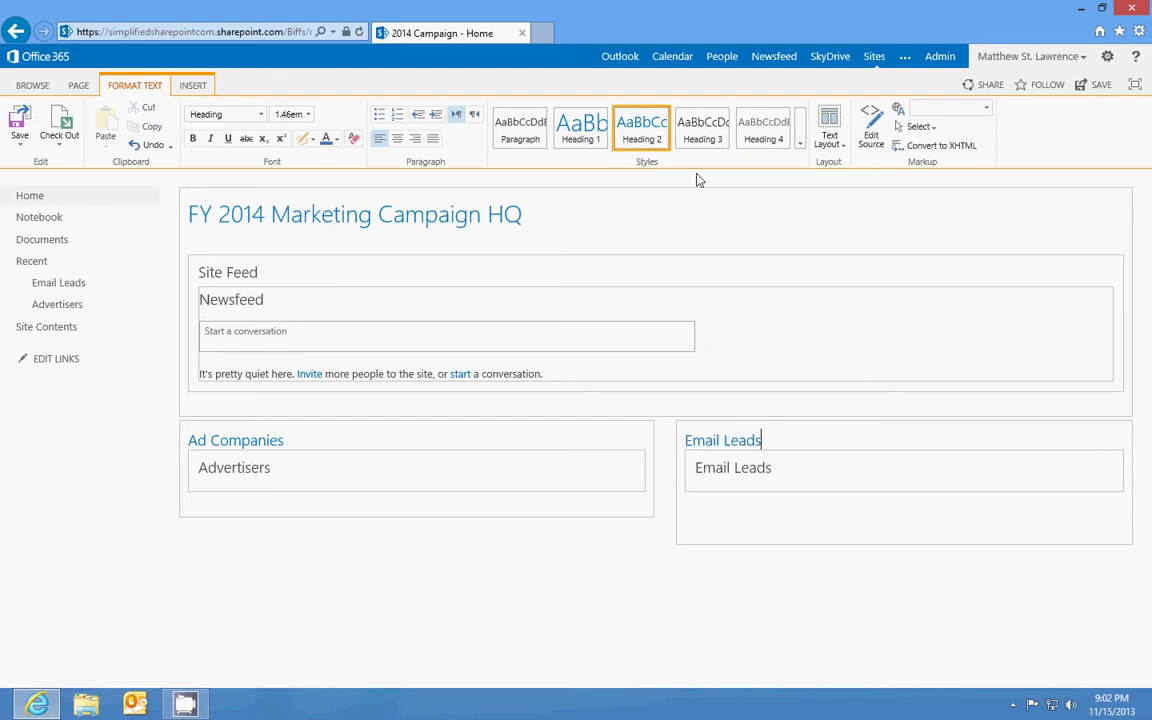
pyautogui.click(20, 122)
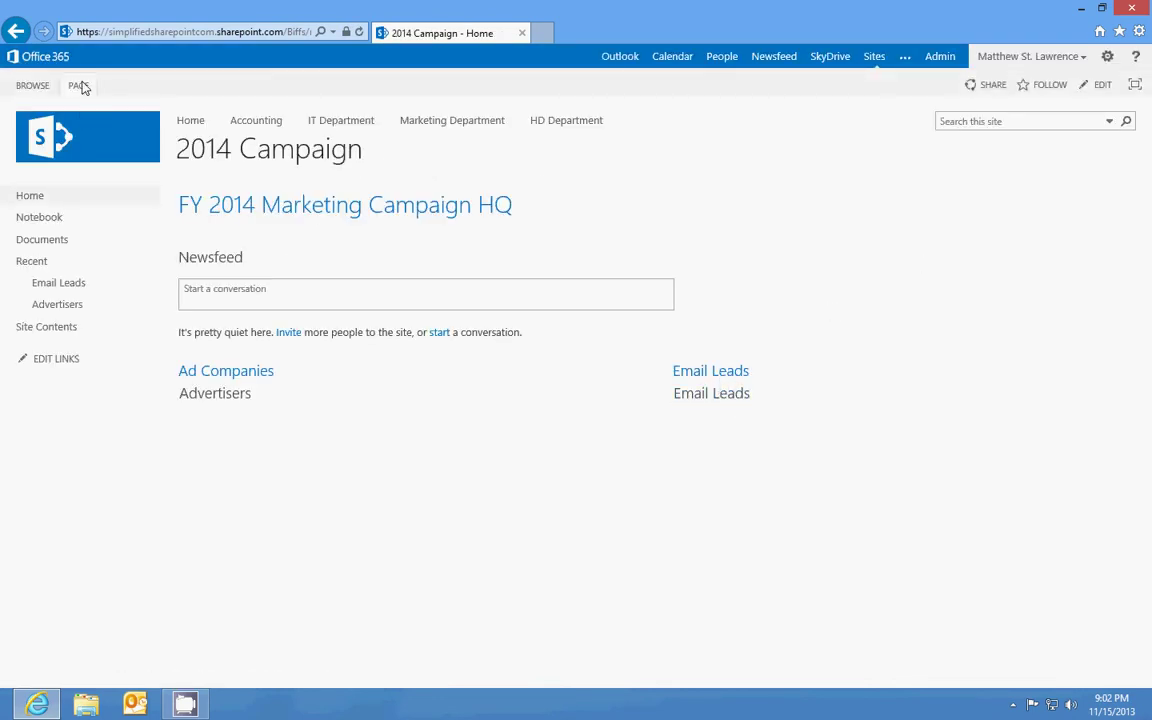
# Reopen the home page for editing and delete the "Ad Companies" heading with its empty line above the Advertisers web part.
pyautogui.click(78, 85)
pyautogui.click(20, 124)
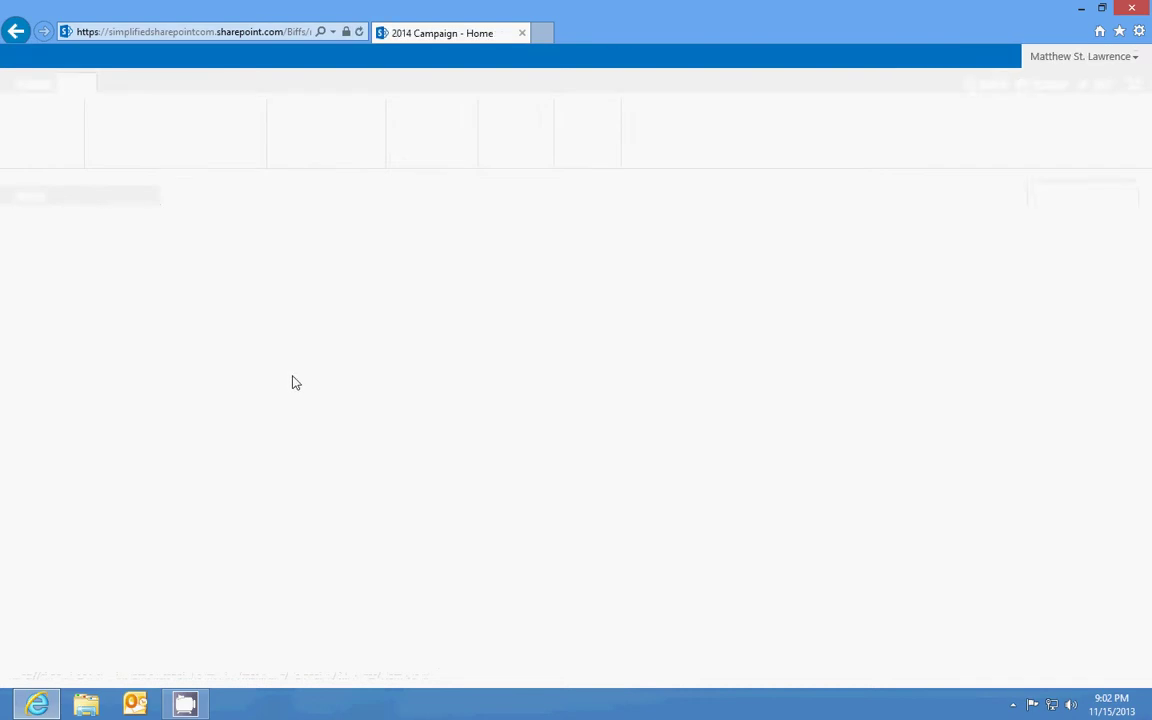
pyautogui.click(292, 438)
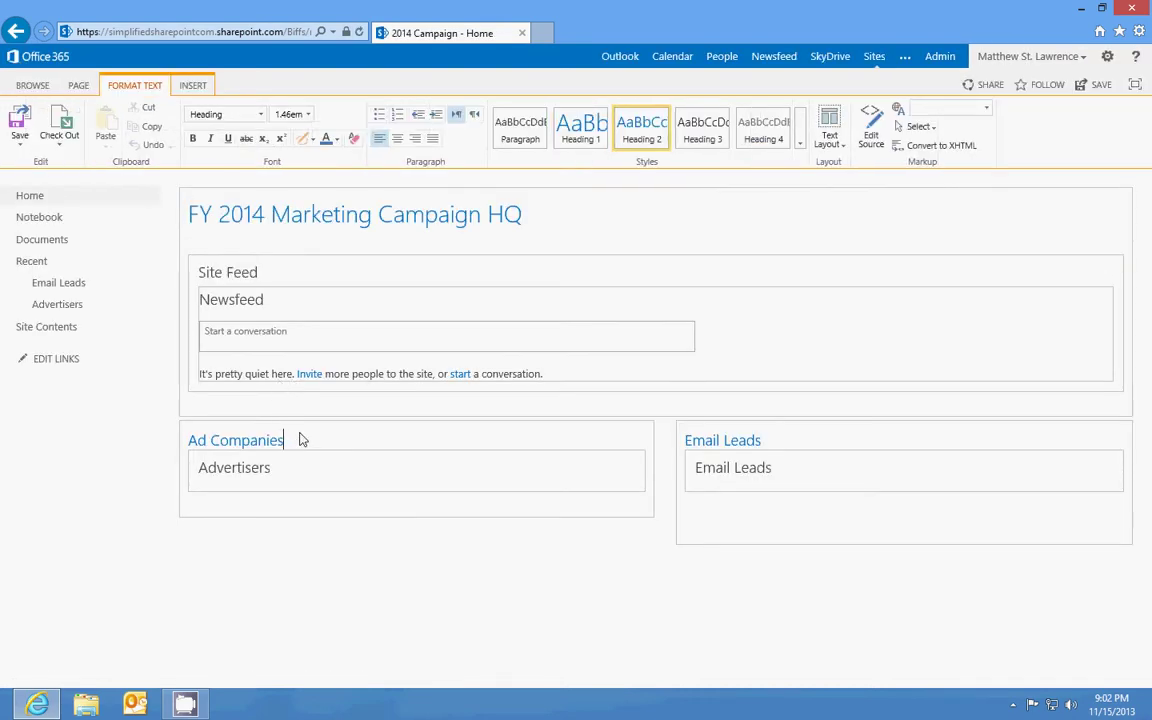
pyautogui.hotkey('shift', 'Home')
pyautogui.press('BackSpace')
pyautogui.press('Delete')
pyautogui.press('Delete')
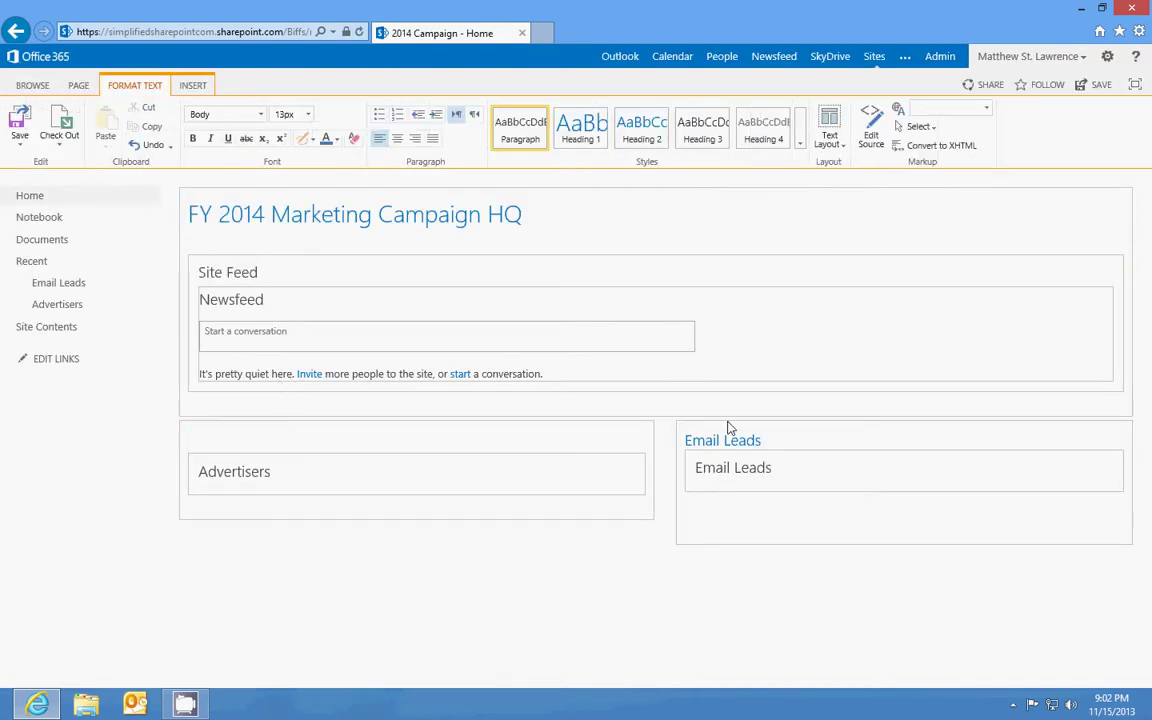
# Delete the heading text above the Email Leads web part and save the page.
pyautogui.press('BackSpace')
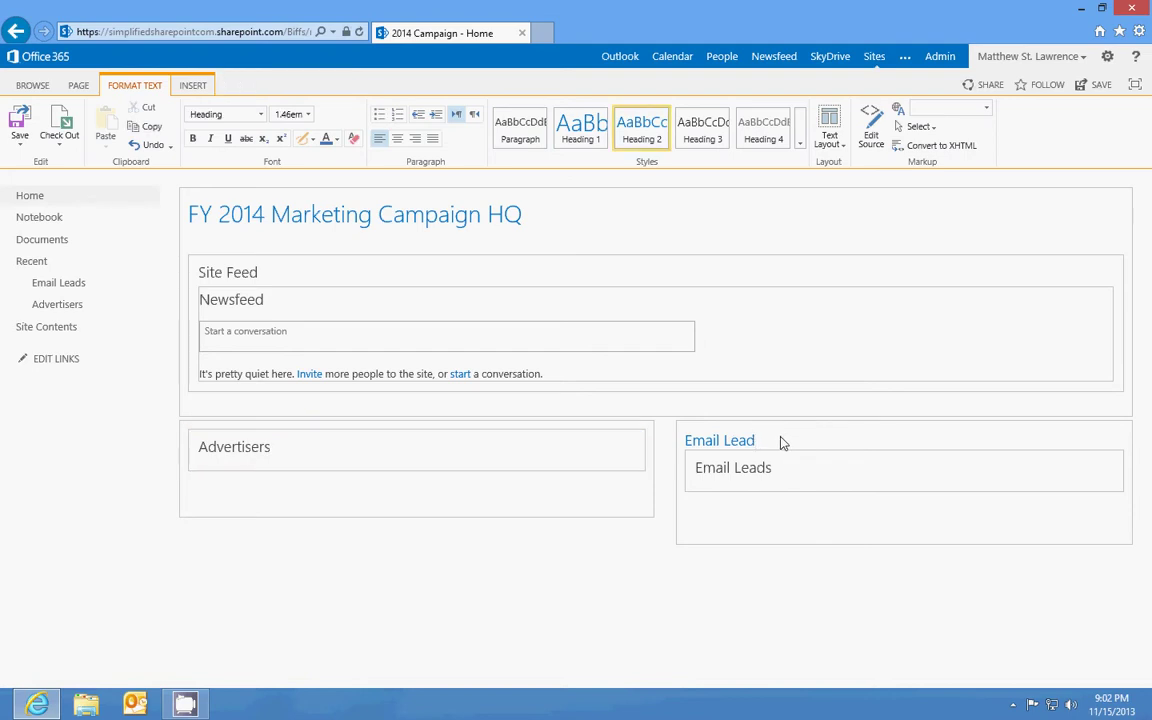
pyautogui.hotkey('shift', 'Home')
pyautogui.press('BackSpace')
pyautogui.press('Delete')
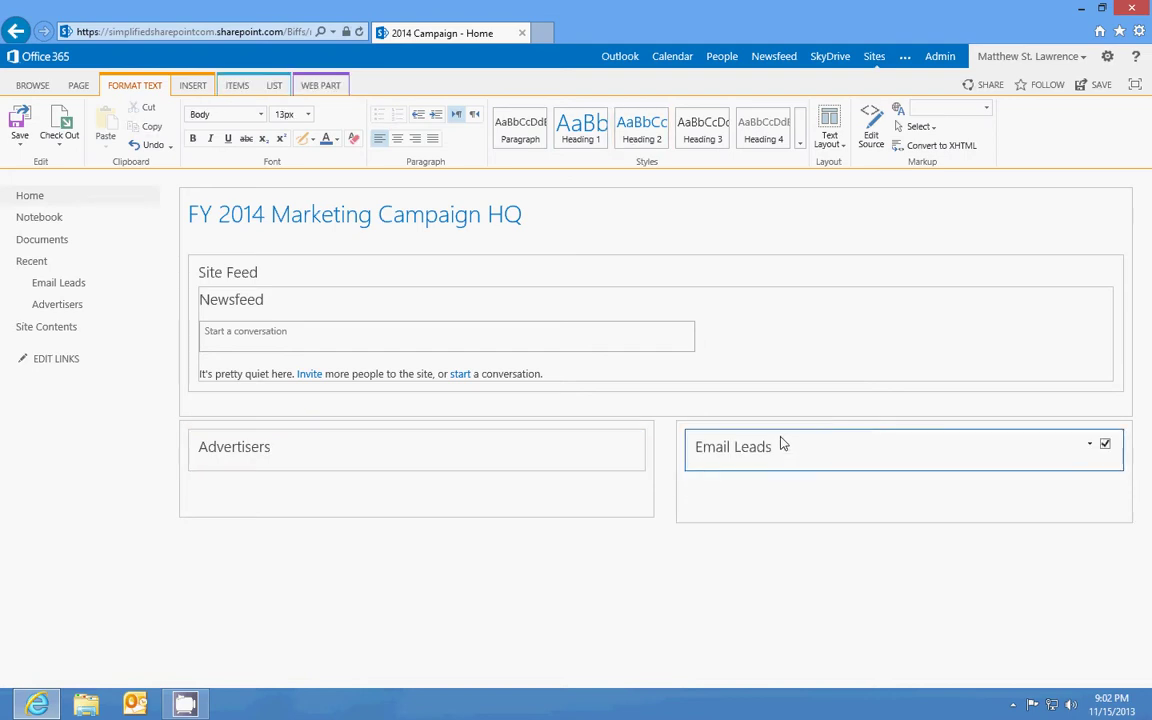
pyautogui.click(20, 120)
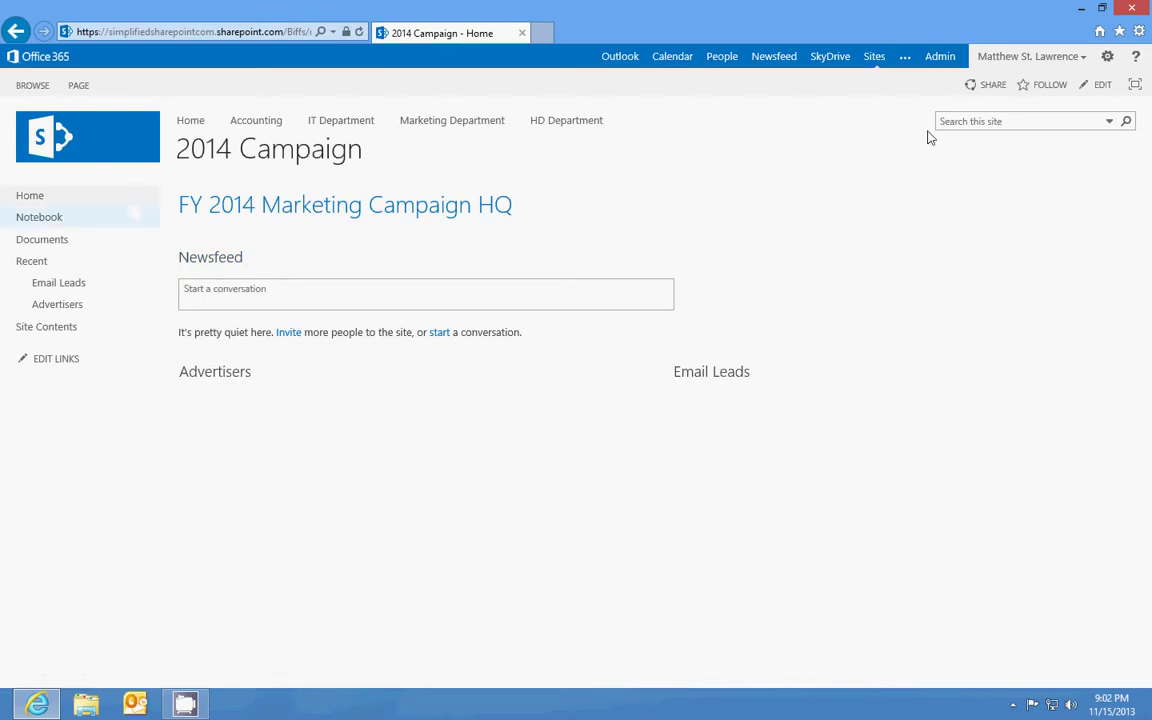
# Add a Document Library app named "Ad Content" to the campaign site.
pyautogui.click(1107, 56)
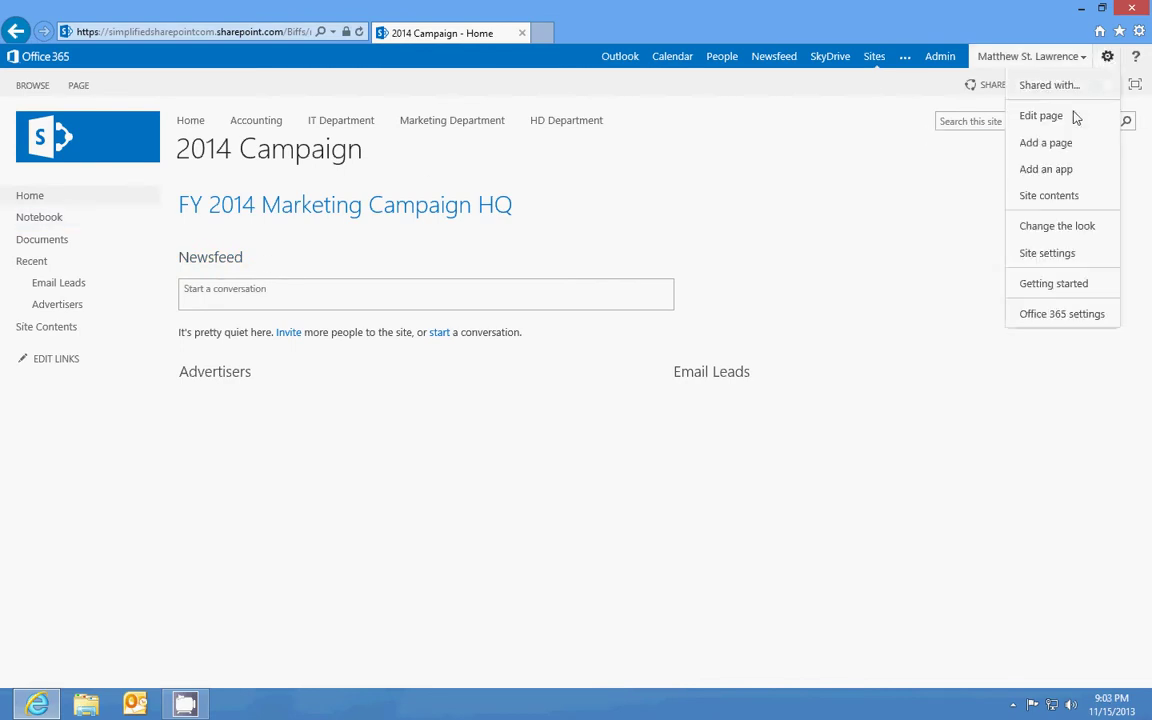
pyautogui.click(1047, 172)
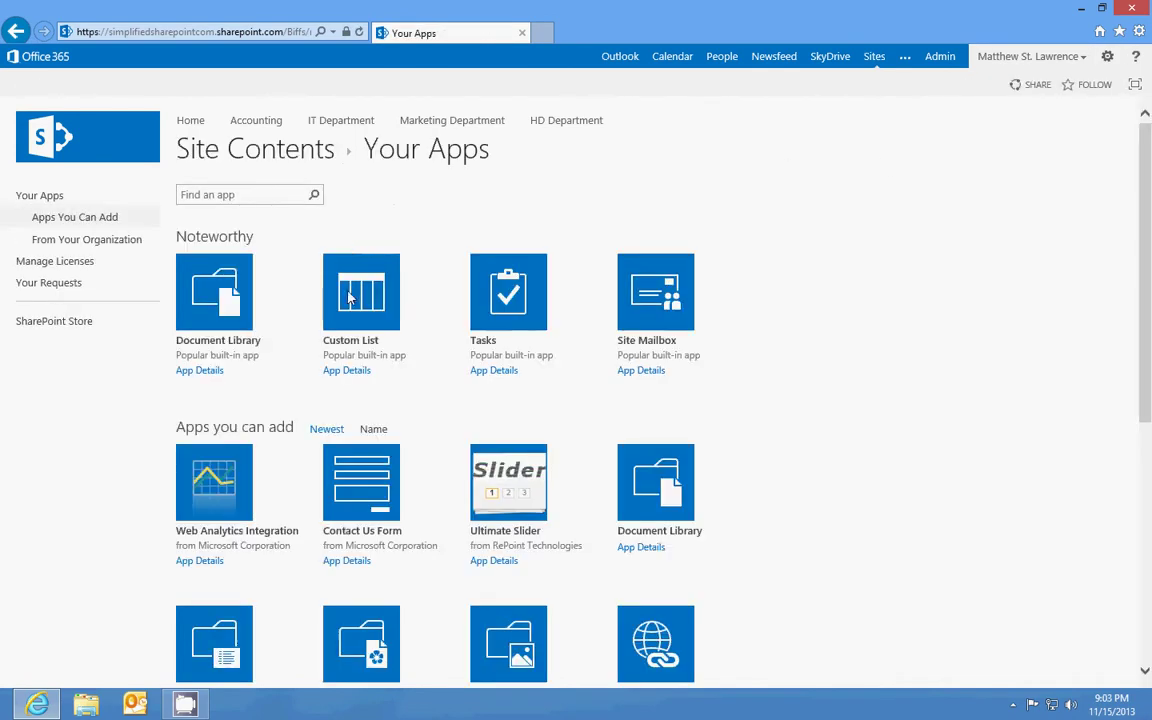
pyautogui.click(206, 305)
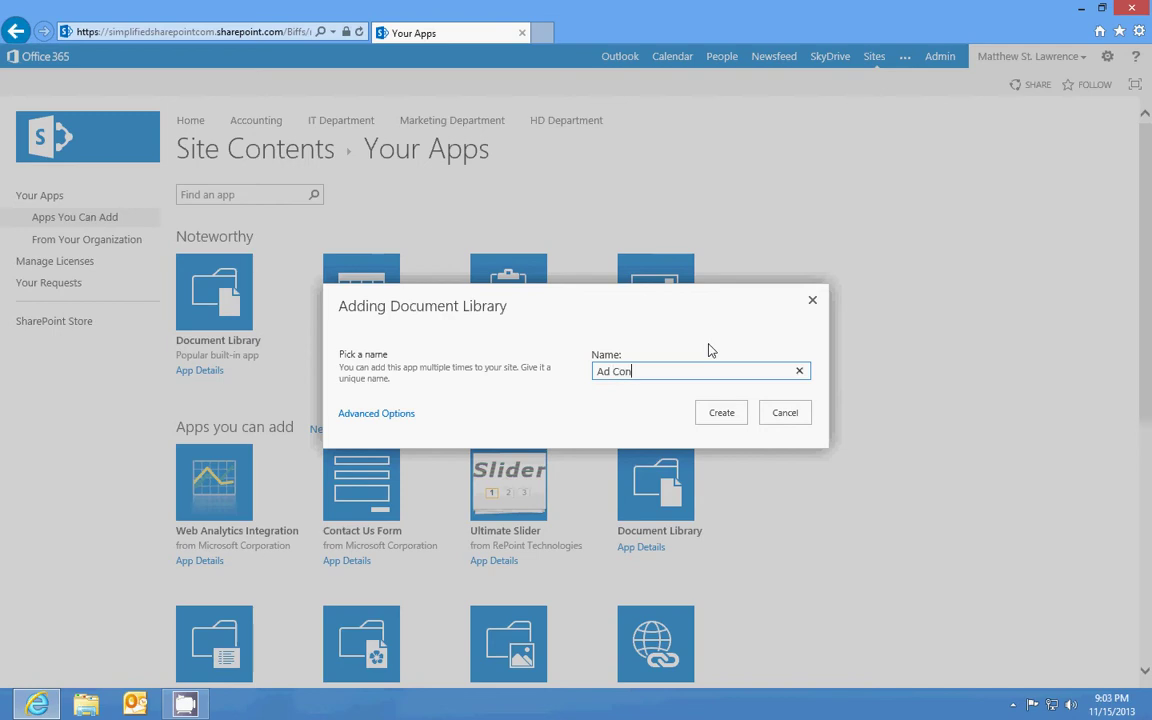
pyautogui.click(721, 412)
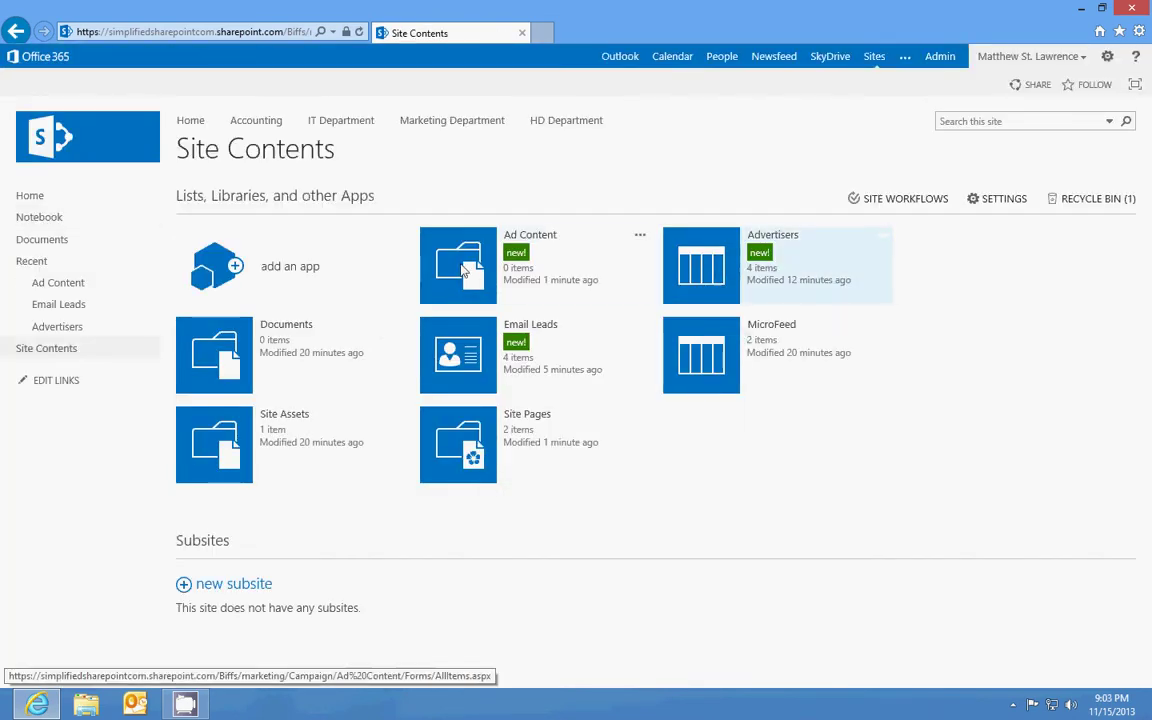
# Open the Ad Content library and start a new Lookup column named "Send to Company".
pyautogui.click(442, 240)
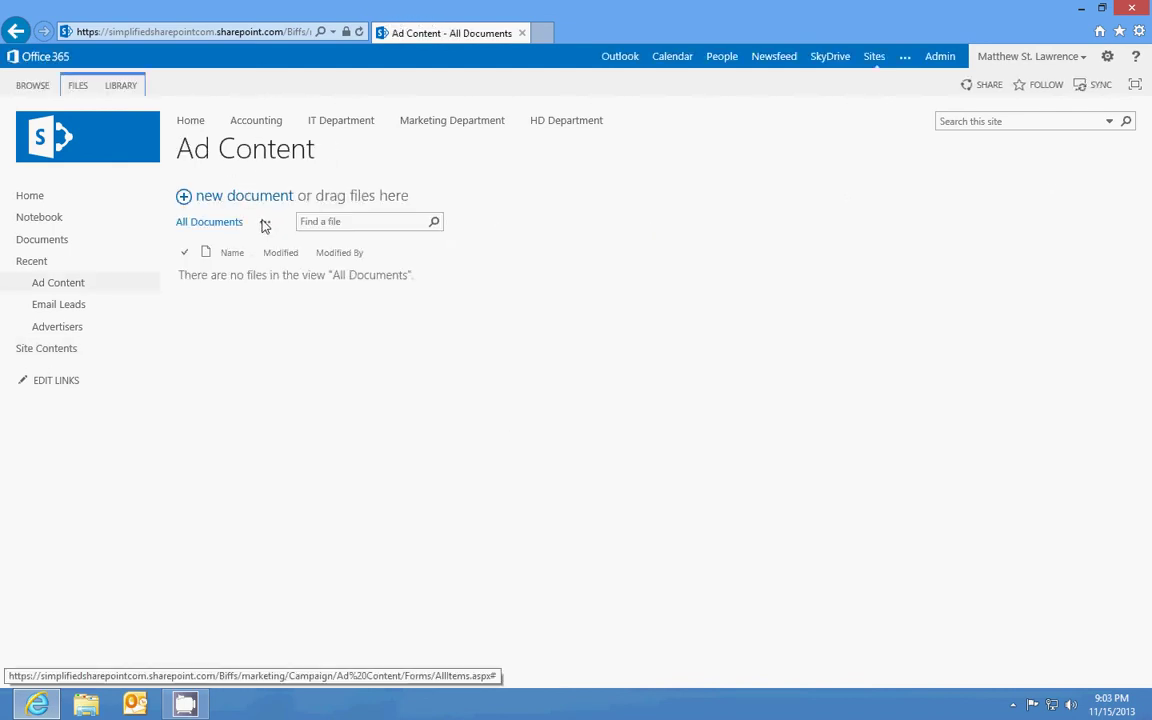
pyautogui.click(120, 87)
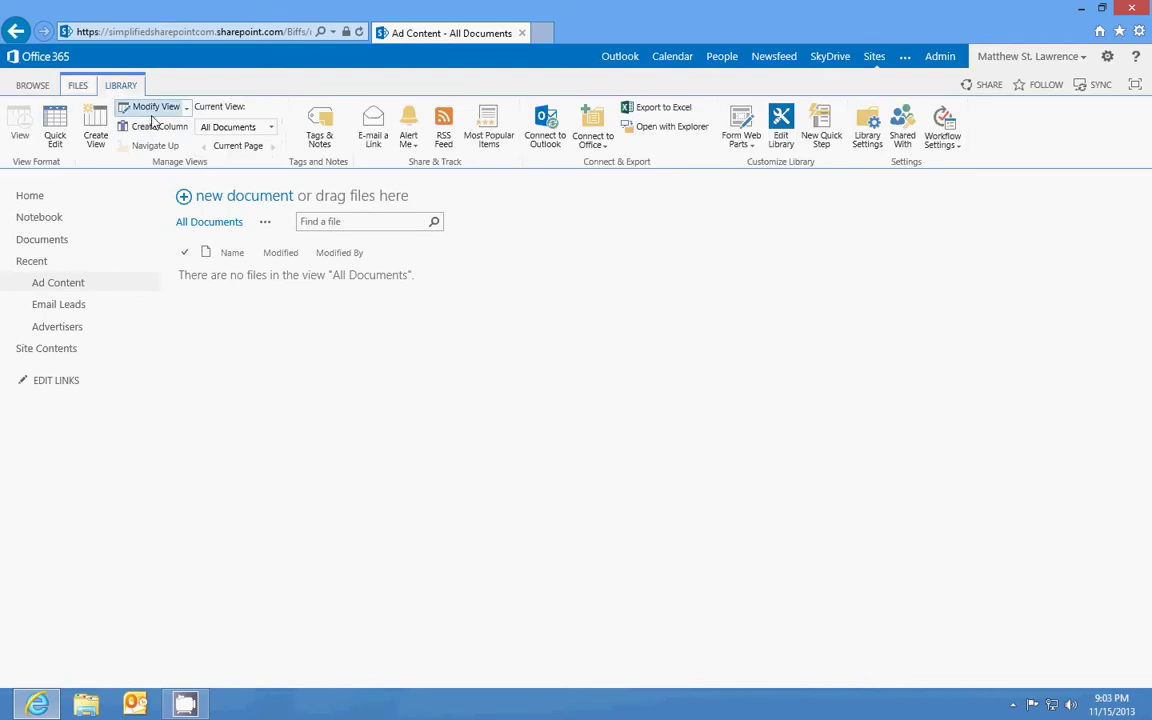
pyautogui.click(152, 127)
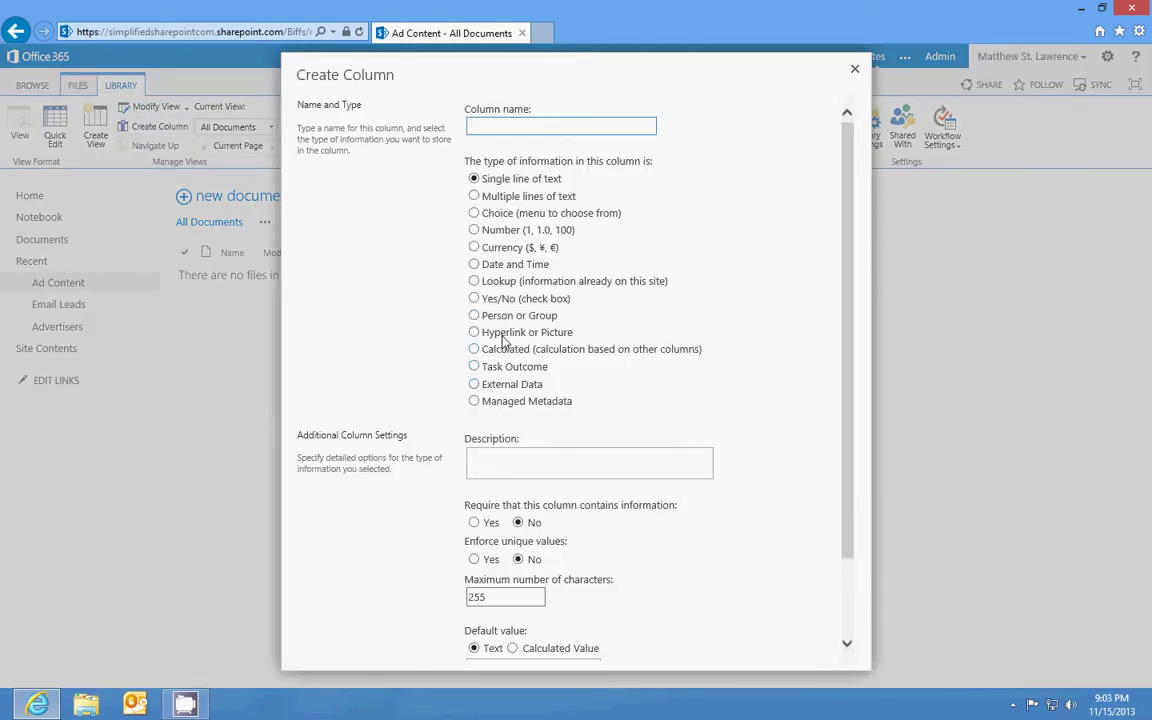
pyautogui.click(474, 281)
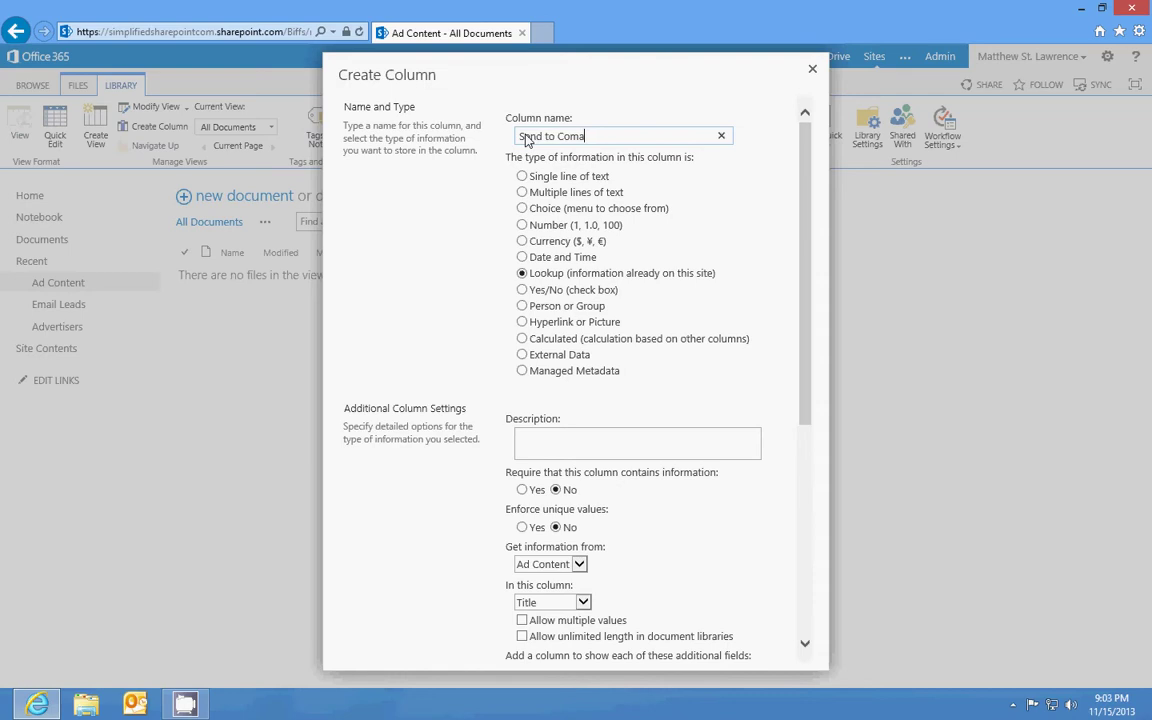
# Source the lookup from the Advertisers list's Company Name, include Phone Number as an additional field, and create the column.
pyautogui.scroll(-3, 669, 496)
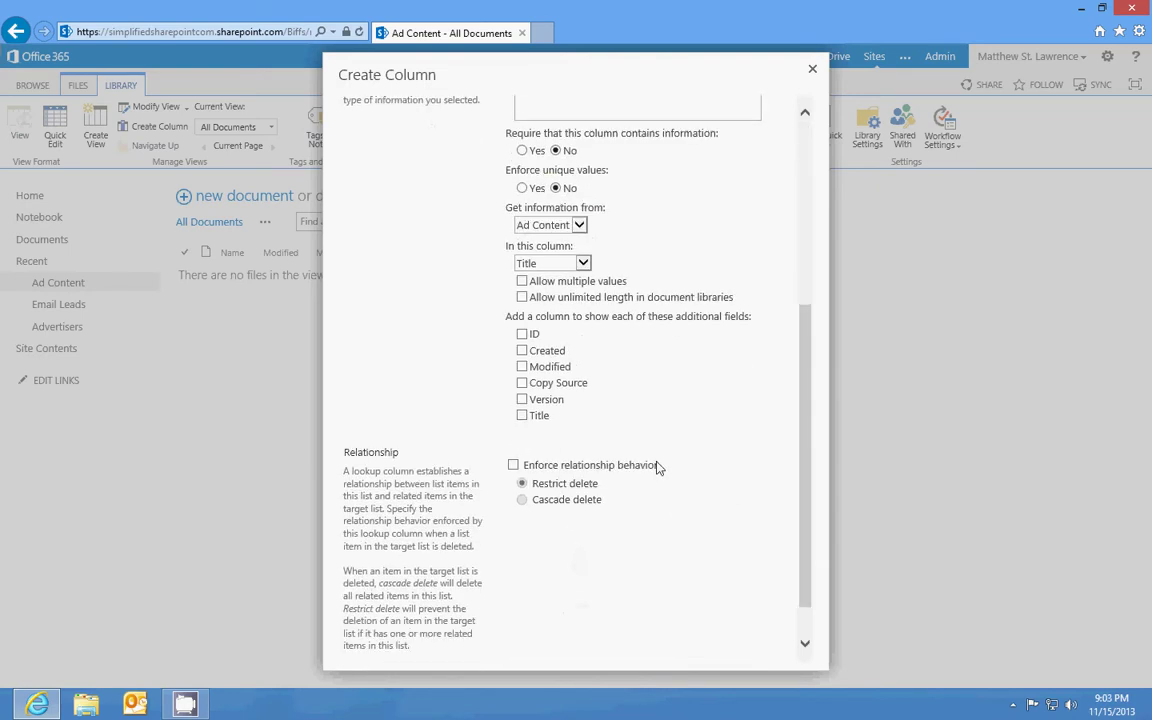
pyautogui.scroll(2, 656, 465)
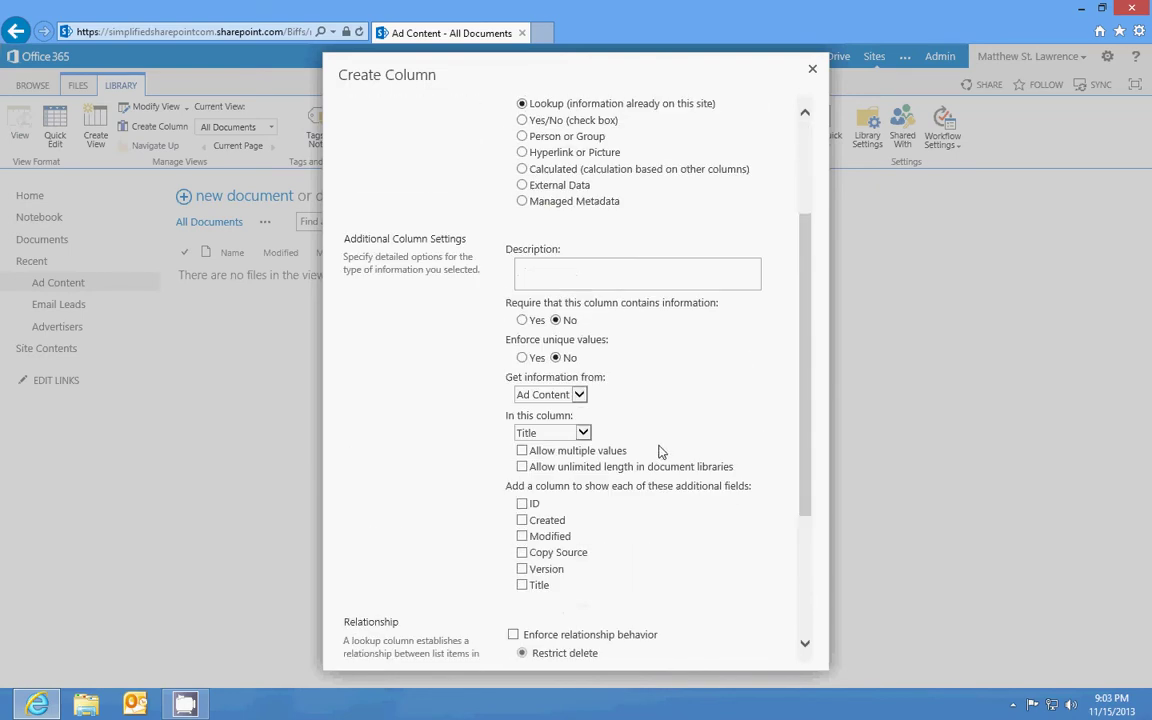
pyautogui.click(579, 396)
pyautogui.click(577, 405)
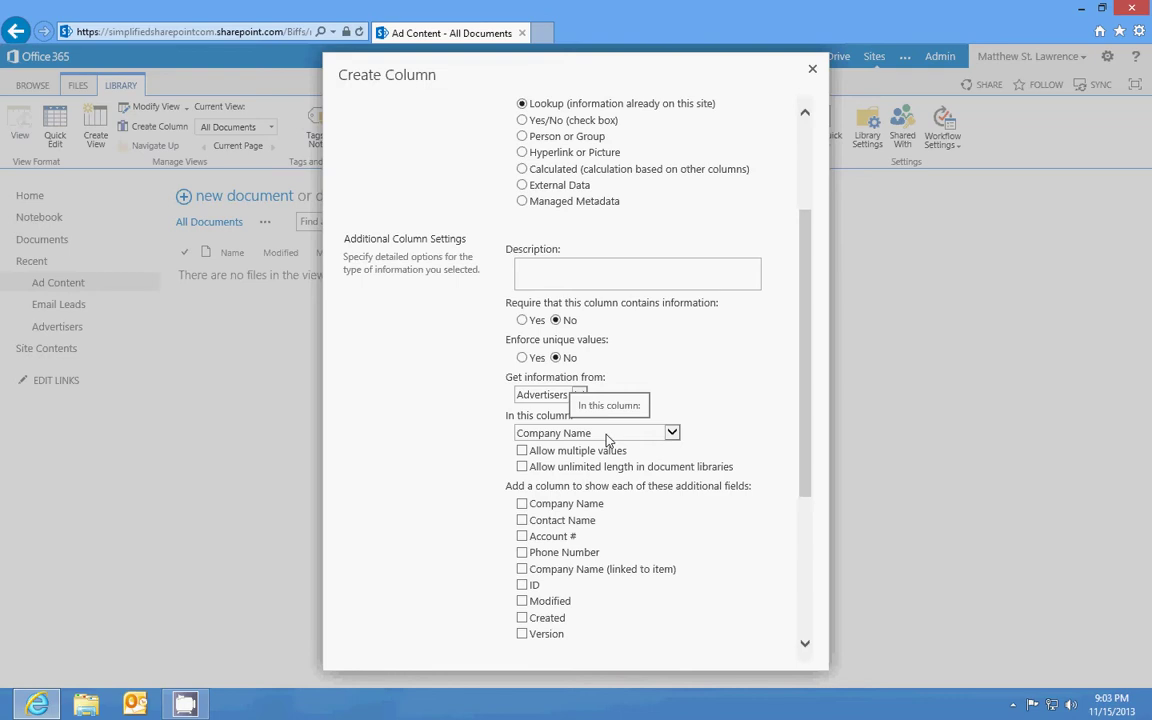
pyautogui.moveTo(505, 487); pyautogui.dragTo(752, 497)
pyautogui.click(730, 516)
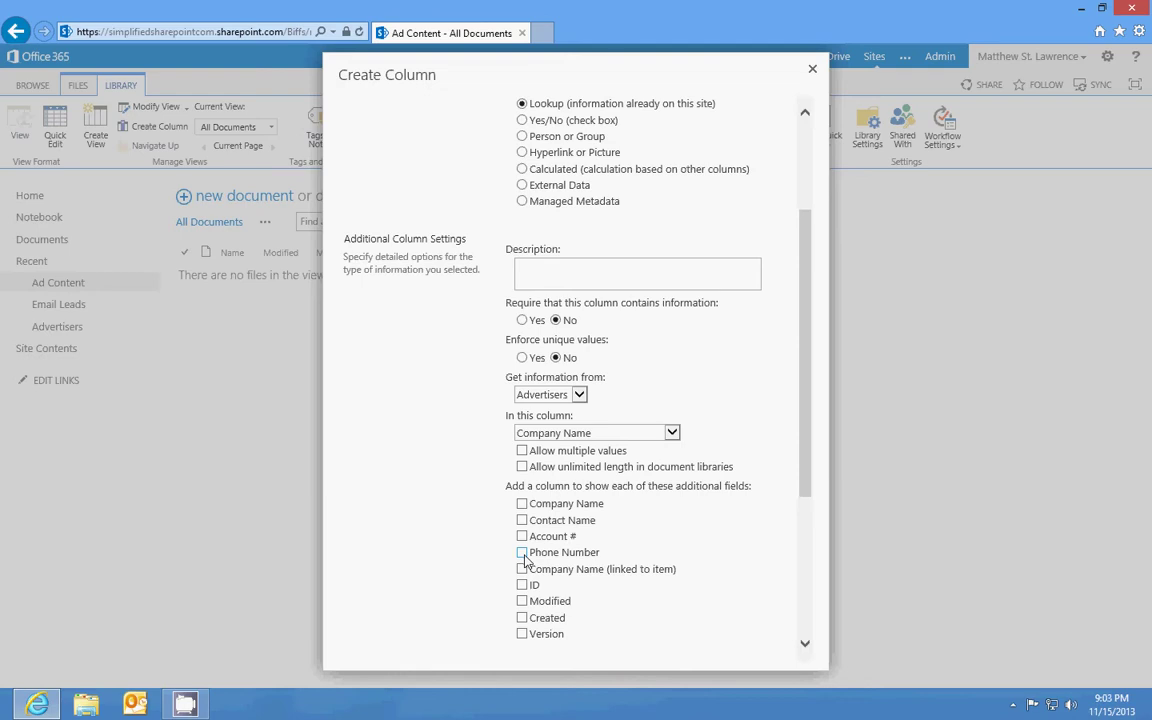
pyautogui.scroll(-3, 700, 507)
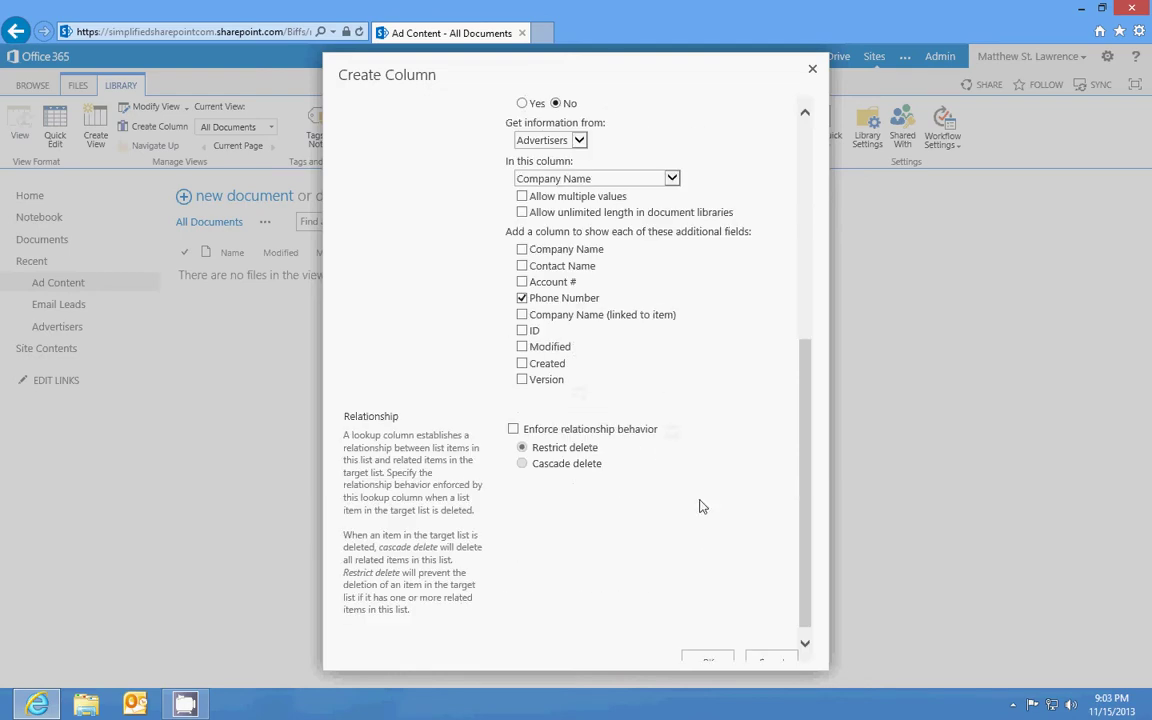
pyautogui.click(703, 646)
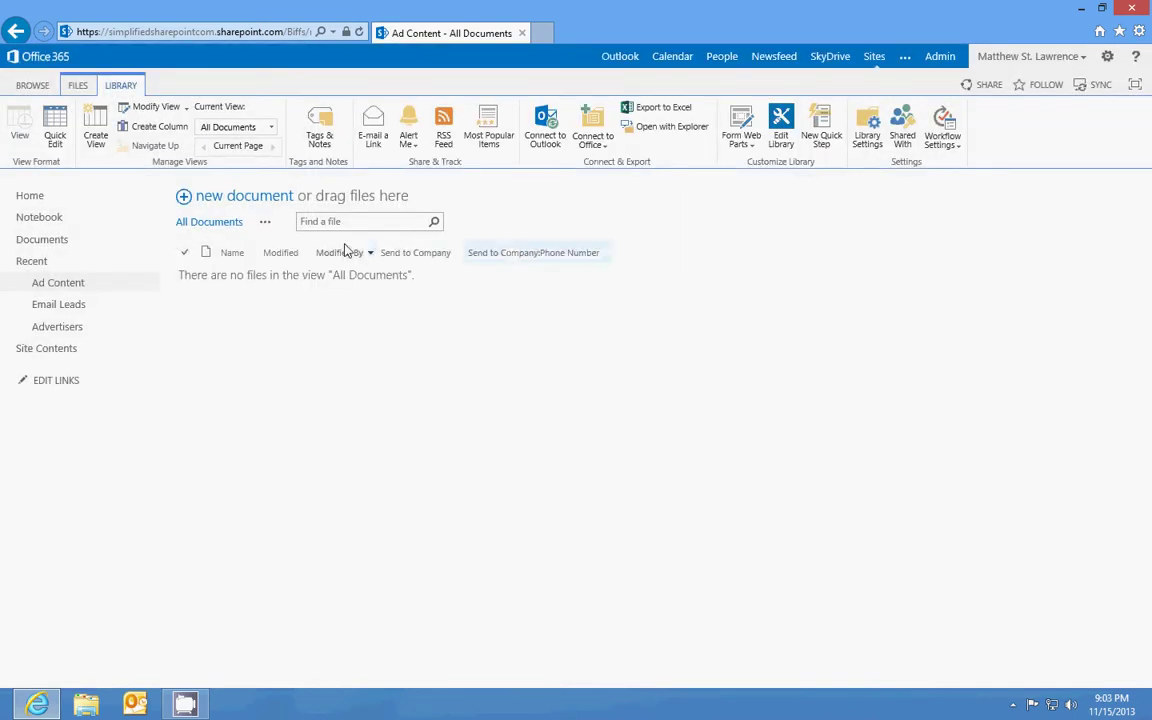
# Modify the All Documents view to place Send to Company at position 1 and Send to Company:Phone Number at position 2.
pyautogui.click(266, 222)
pyautogui.click(280, 243)
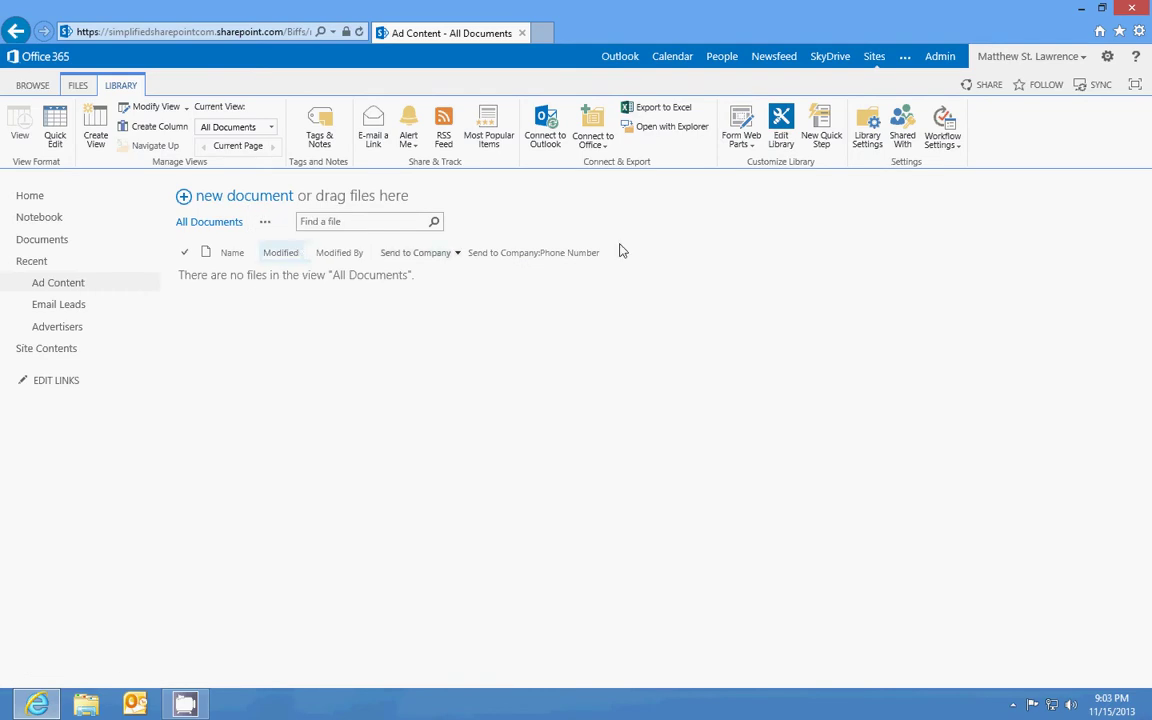
pyautogui.scroll(-3, 760, 340)
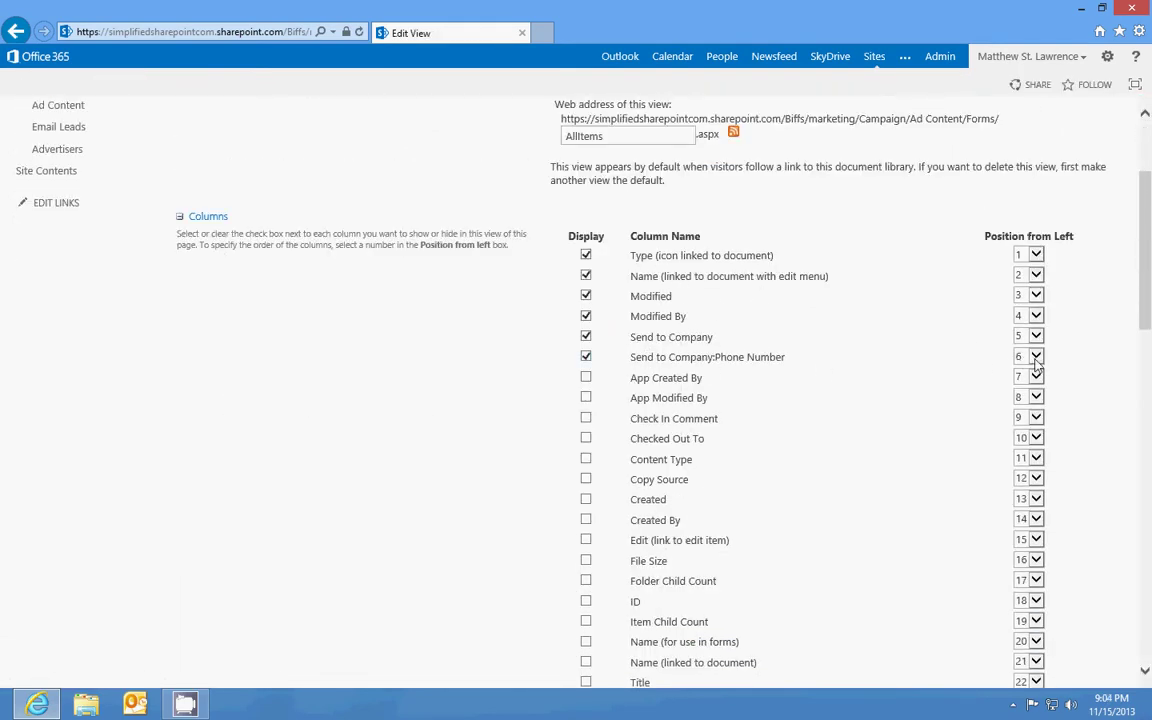
pyautogui.click(1036, 255)
pyautogui.click(1020, 283)
pyautogui.click(1036, 276)
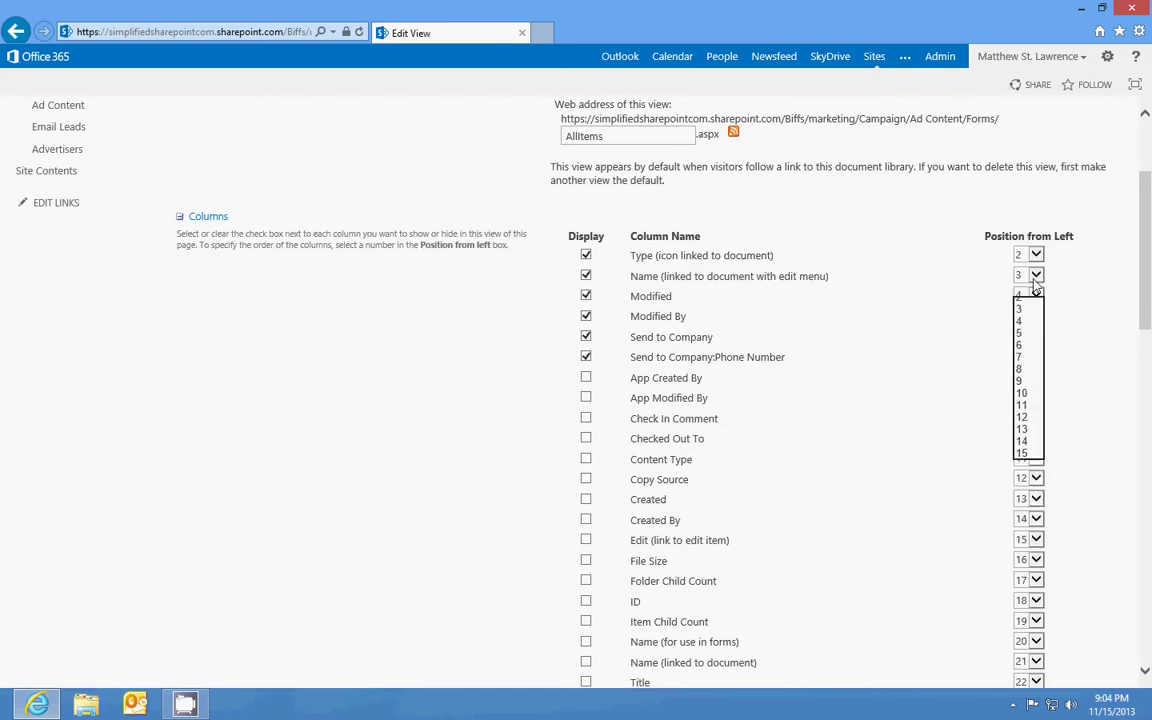
pyautogui.click(1036, 335)
pyautogui.click(1022, 355)
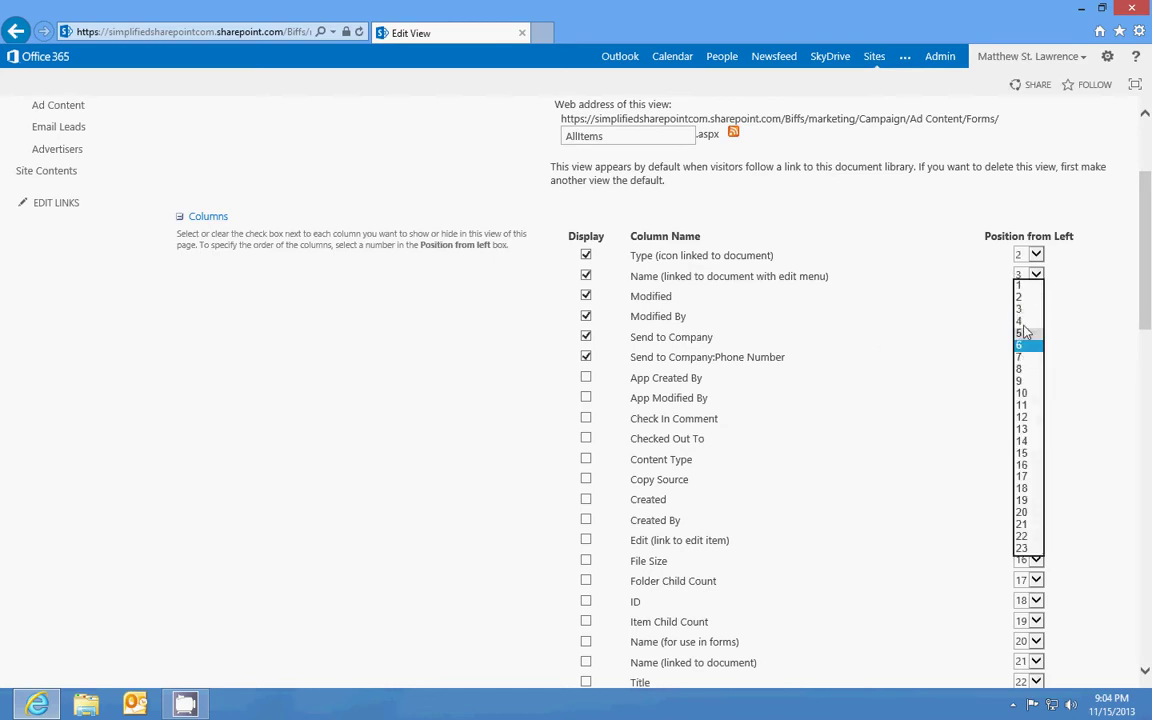
pyautogui.click(1025, 290)
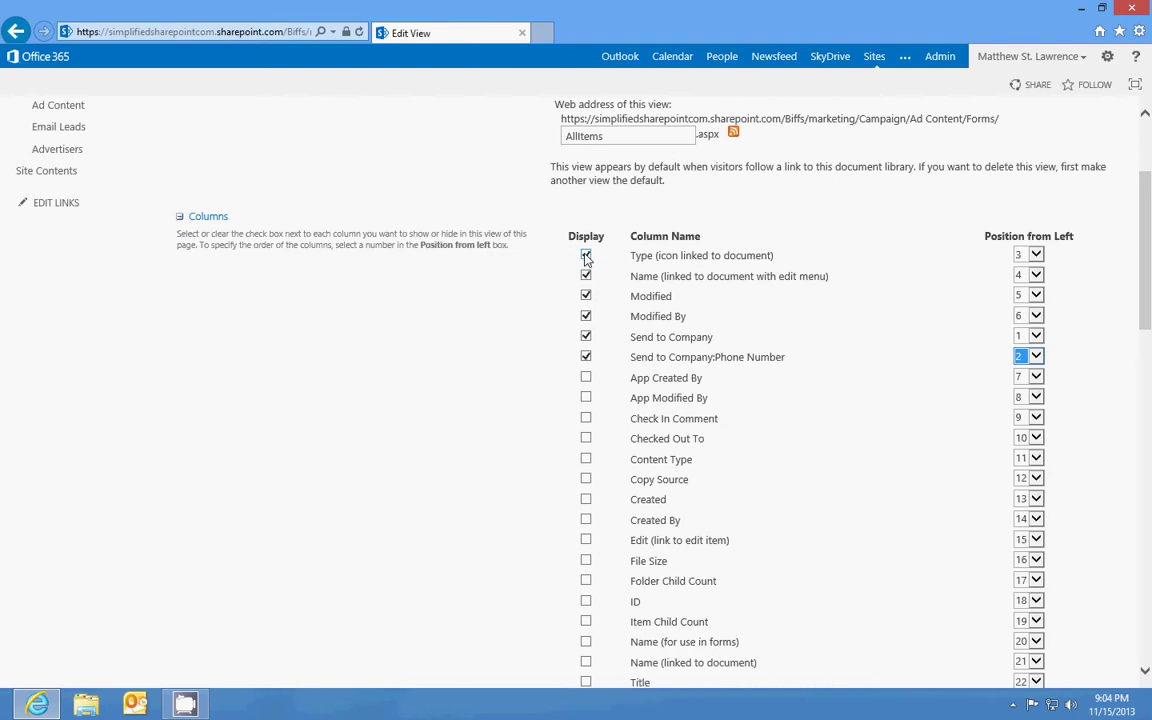
# Hide the Type, Modified and Modified By columns and save the view.
pyautogui.click(586, 256)
pyautogui.click(586, 297)
pyautogui.scroll(3, 1029, 159)
pyautogui.click(1023, 193)
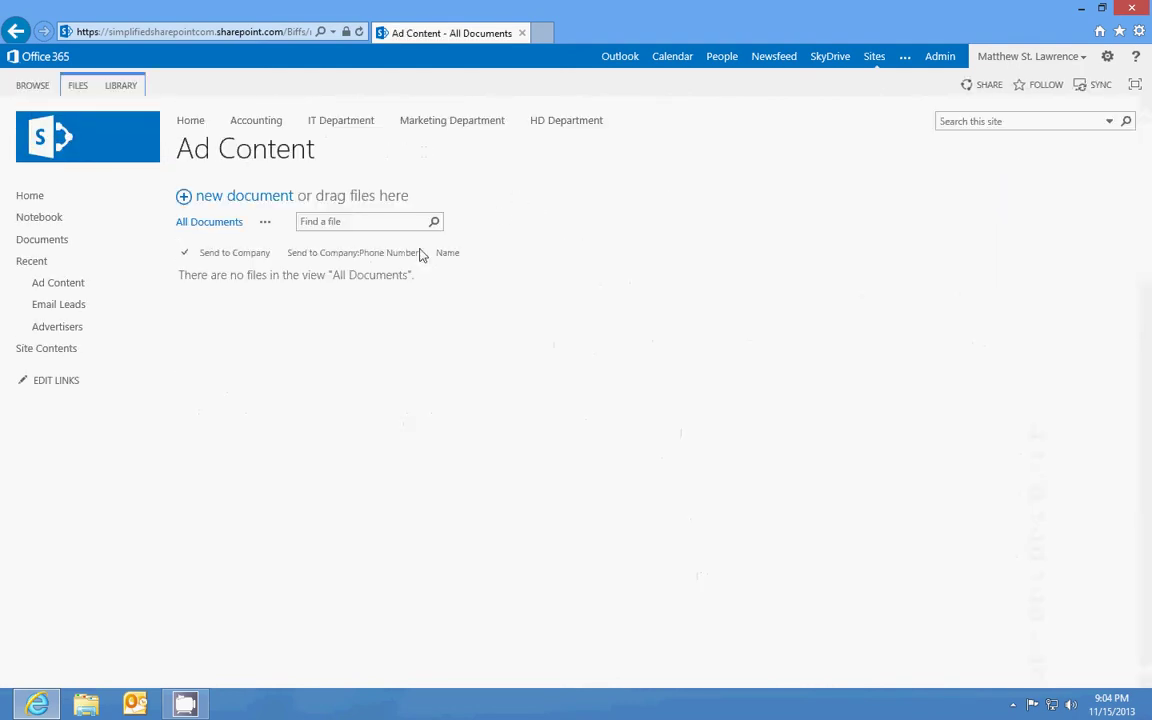
# Upload Radio ad Script, Online Ad for Web sites, Print Ad for magazines and Billboard Ad Markup from the desktop to the Ad Content library.
pyautogui.moveTo(366, 7); pyautogui.dragTo(543, 101)
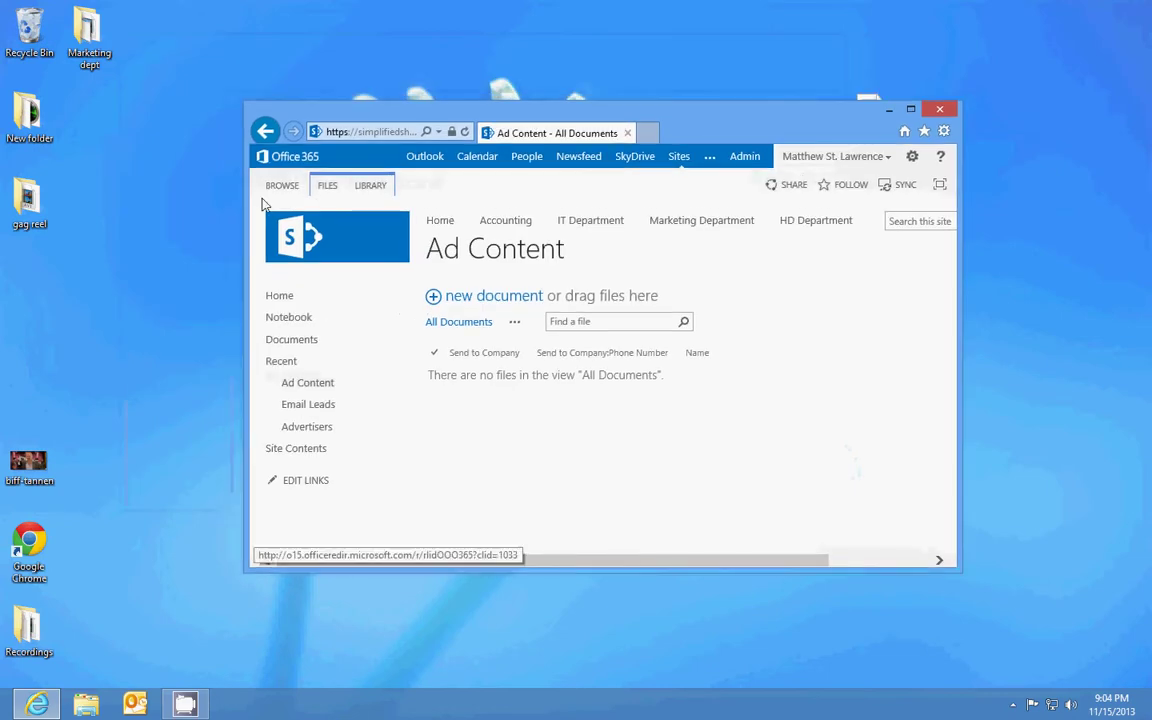
pyautogui.moveTo(419, 103); pyautogui.dragTo(285, 55)
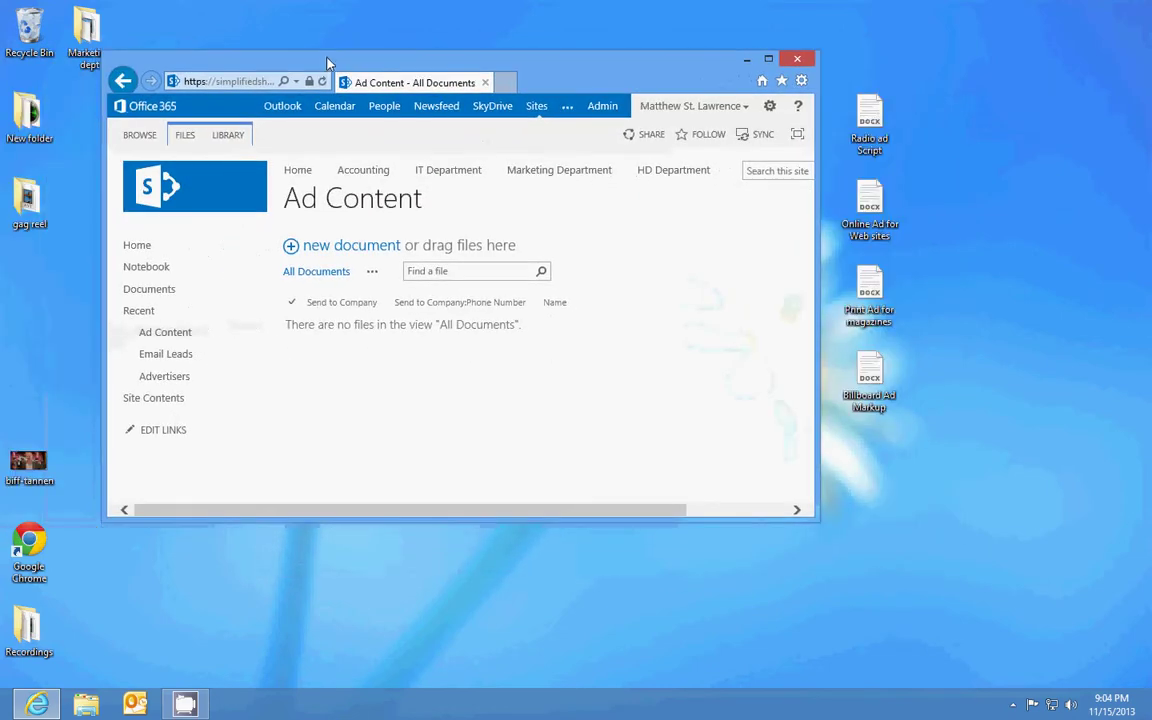
pyautogui.moveTo(982, 88); pyautogui.dragTo(403, 290)
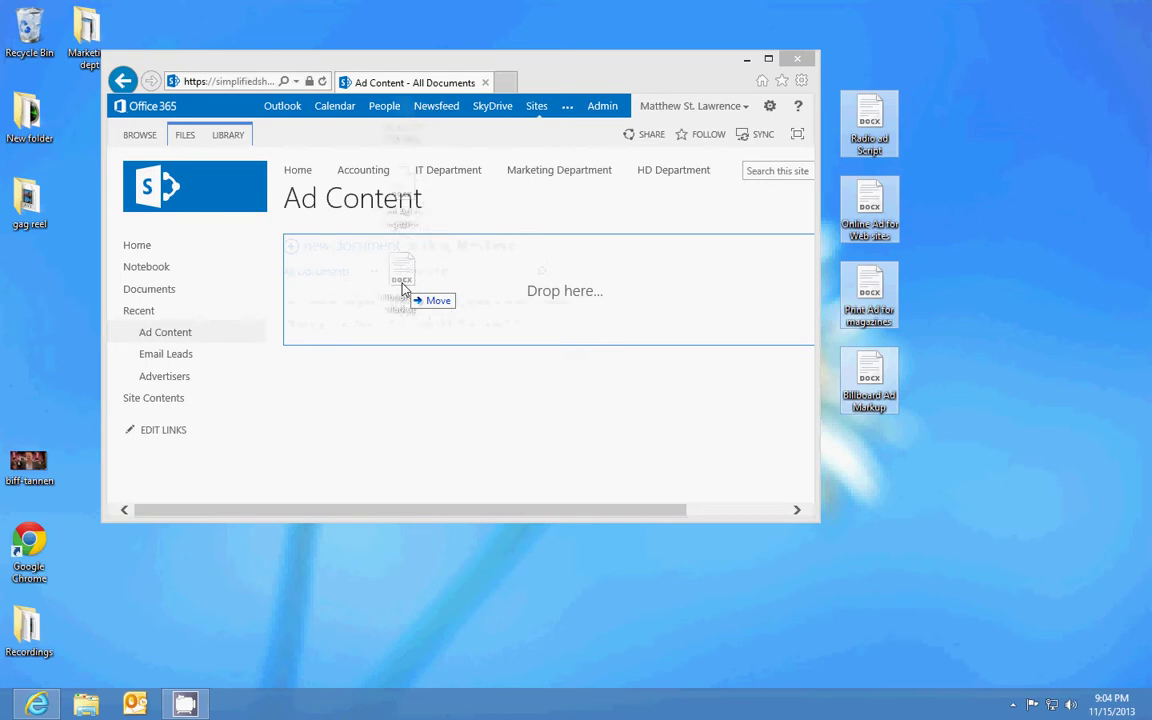
pyautogui.moveTo(403, 290); pyautogui.dragTo(405, 290)
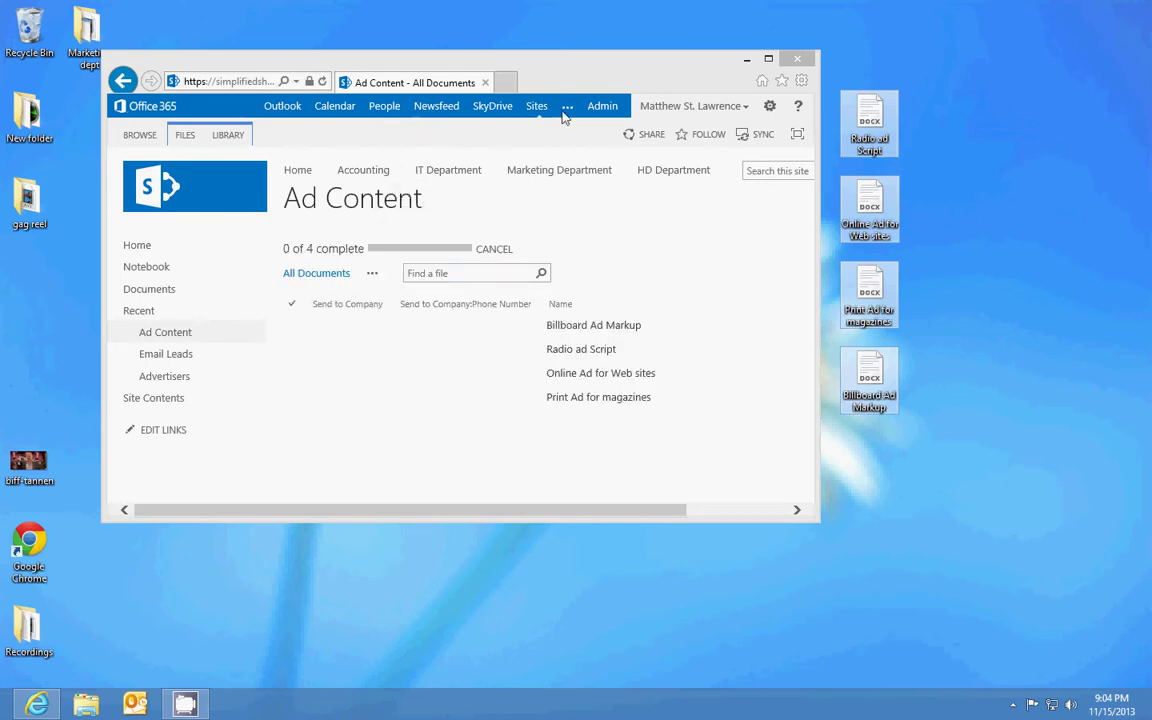
pyautogui.doubleClick(607, 69)
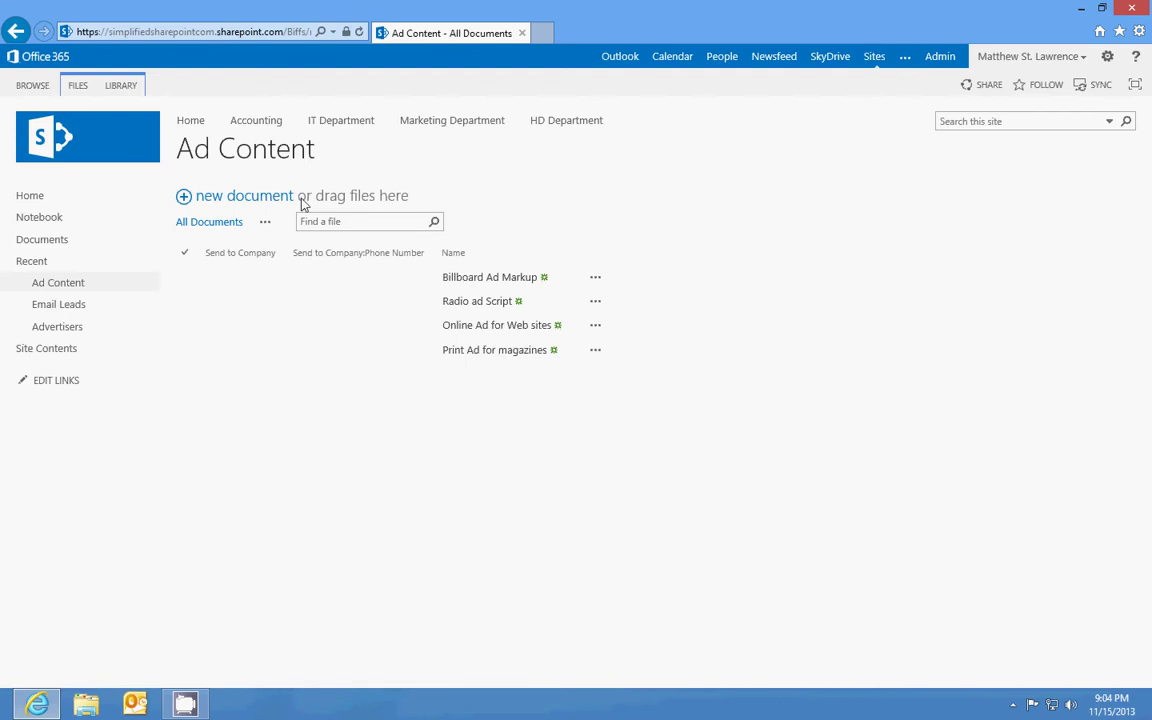
# Put the library into Quick Edit and set Send to Company to Bill's Boards for Billboard Ad Markup.
pyautogui.click(264, 222)
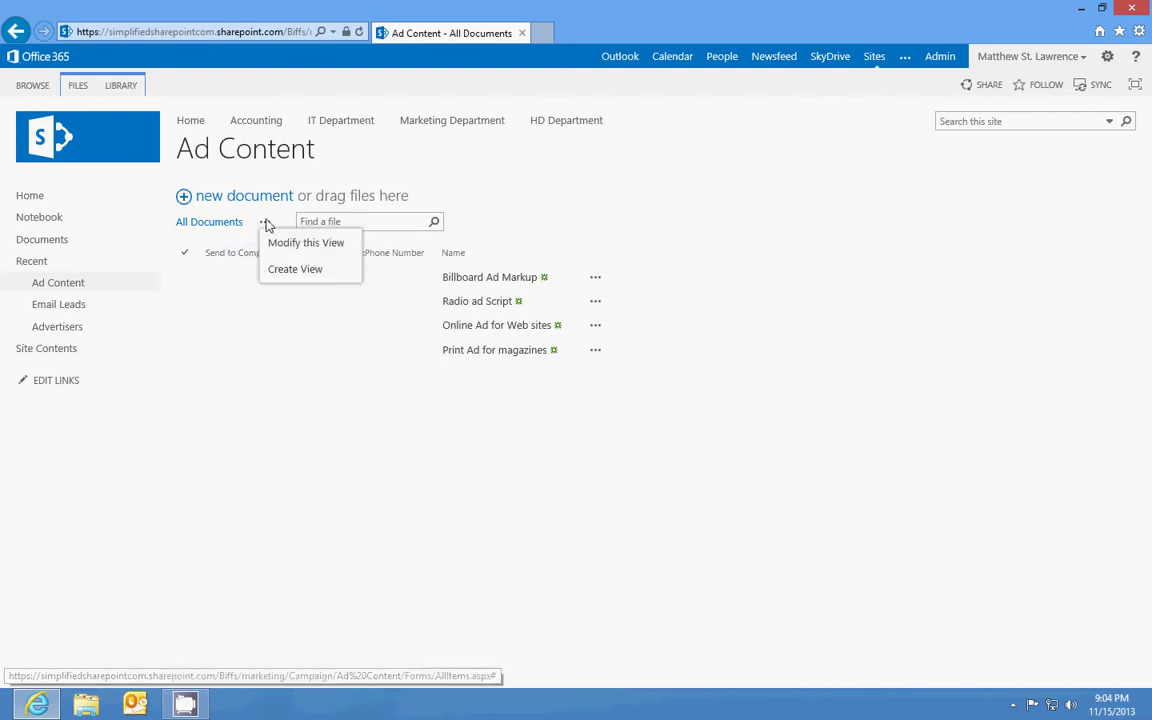
pyautogui.click(74, 87)
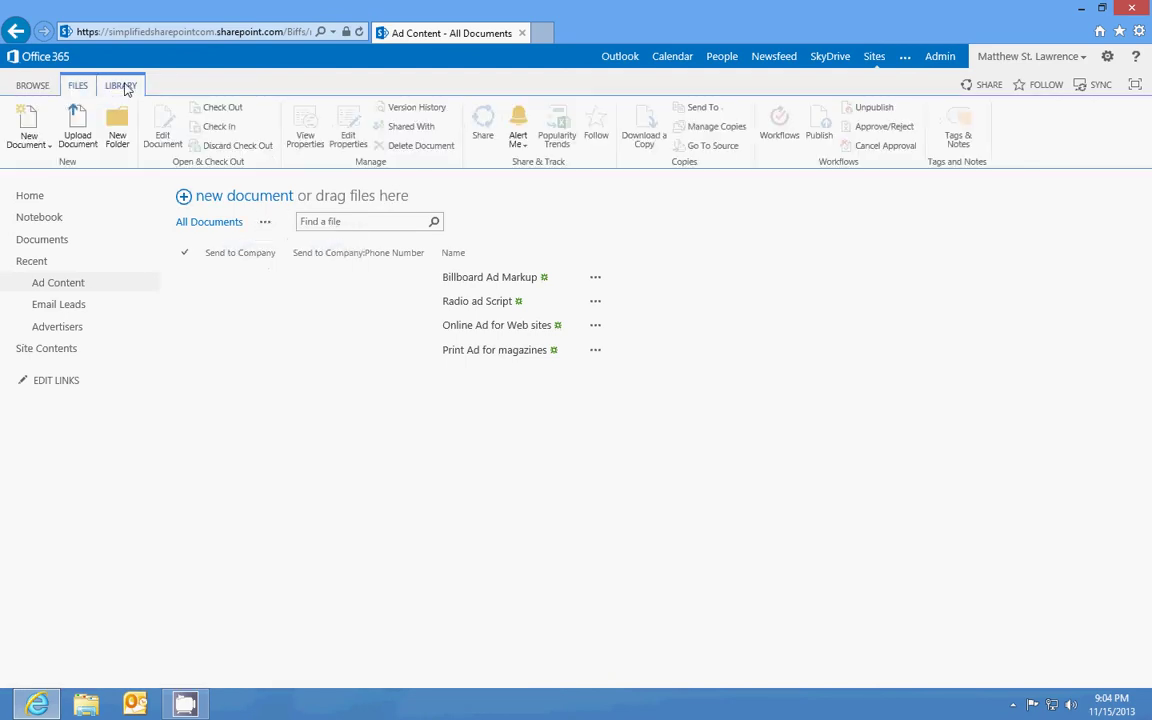
pyautogui.click(114, 84)
pyautogui.click(60, 123)
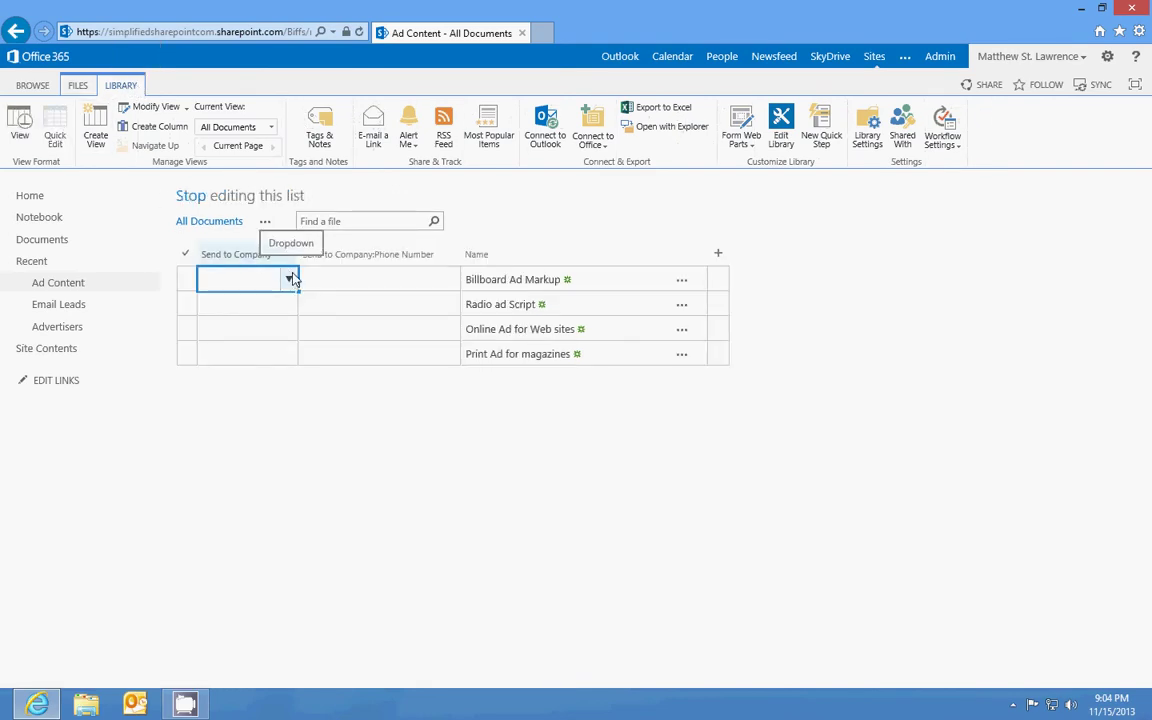
pyautogui.click(290, 281)
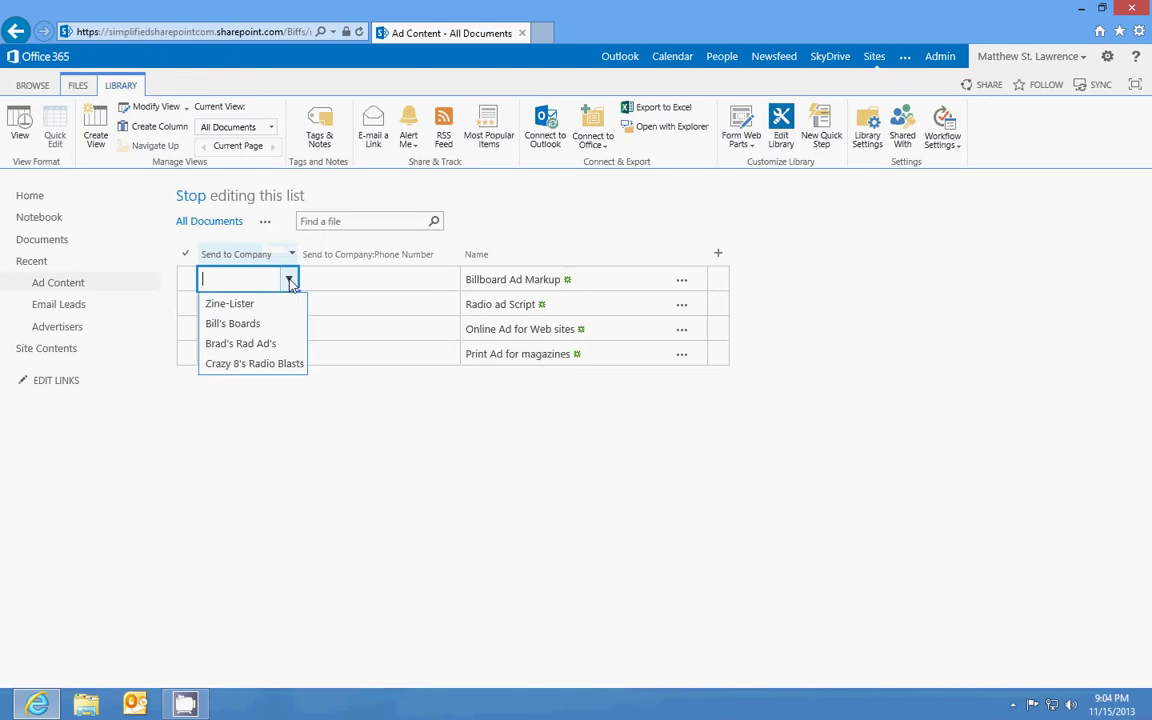
pyautogui.click(257, 328)
# Set Send to Company to Crazy 8's Radio Blasts for Radio ad Script and Brad's Rad Ad's for Online Ad for Web sites.
pyautogui.click(290, 311)
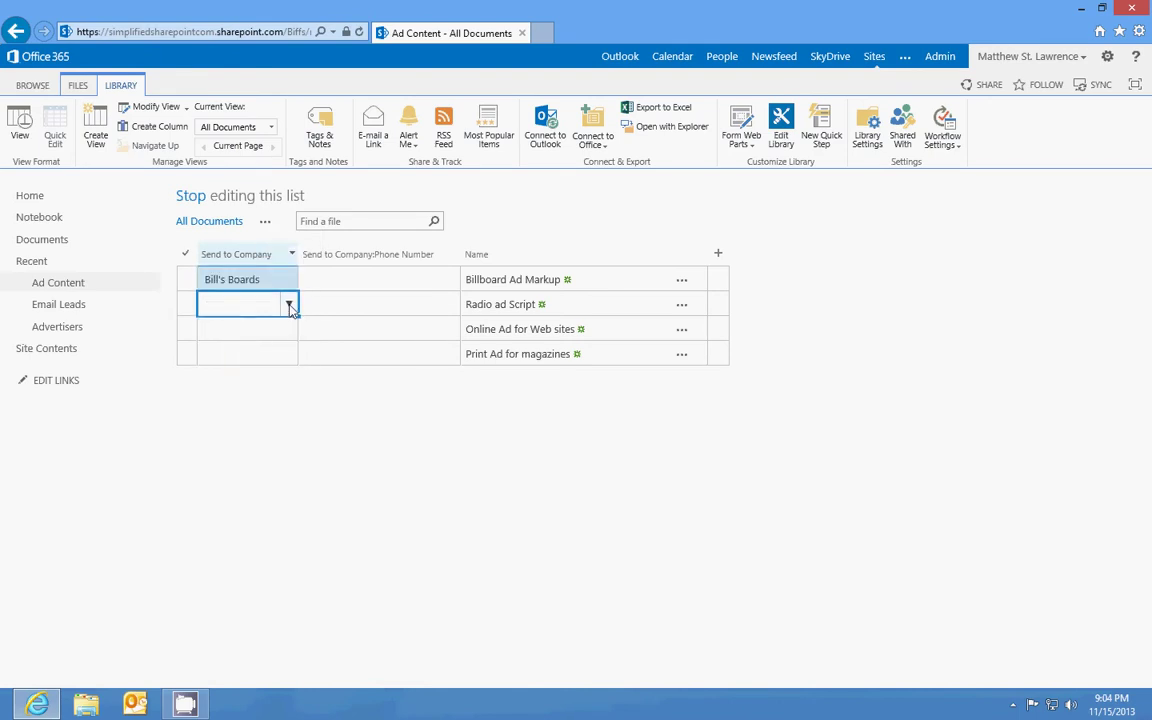
pyautogui.click(290, 308)
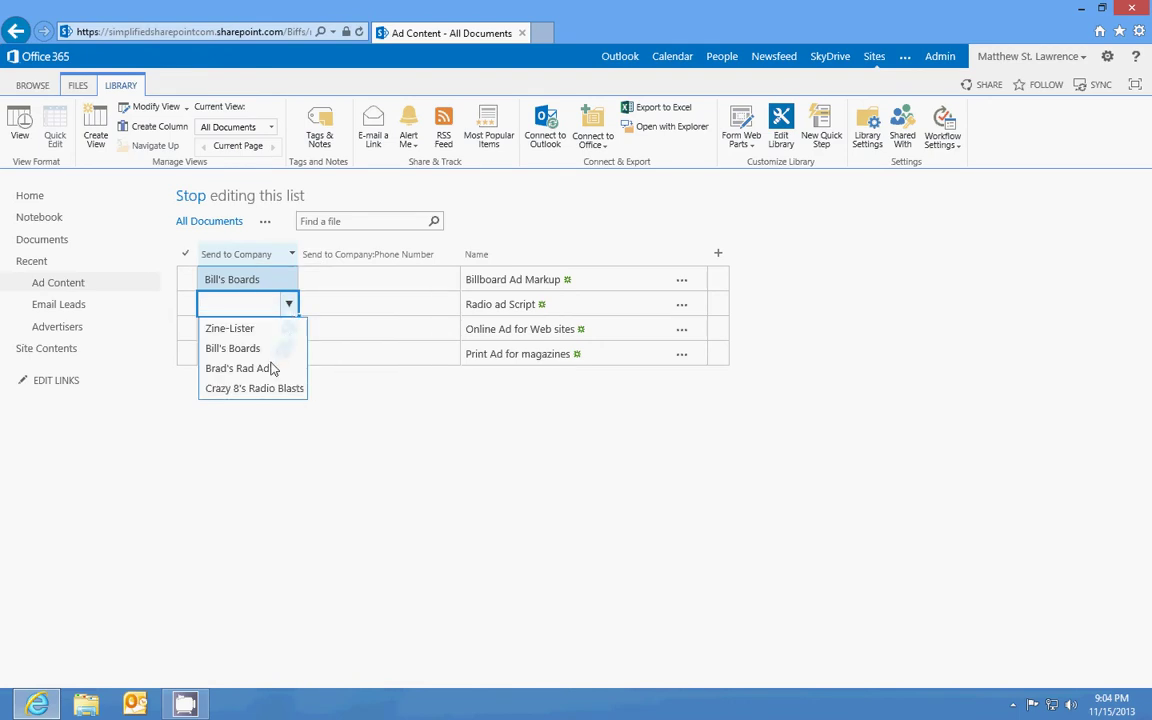
pyautogui.click(268, 388)
pyautogui.click(302, 332)
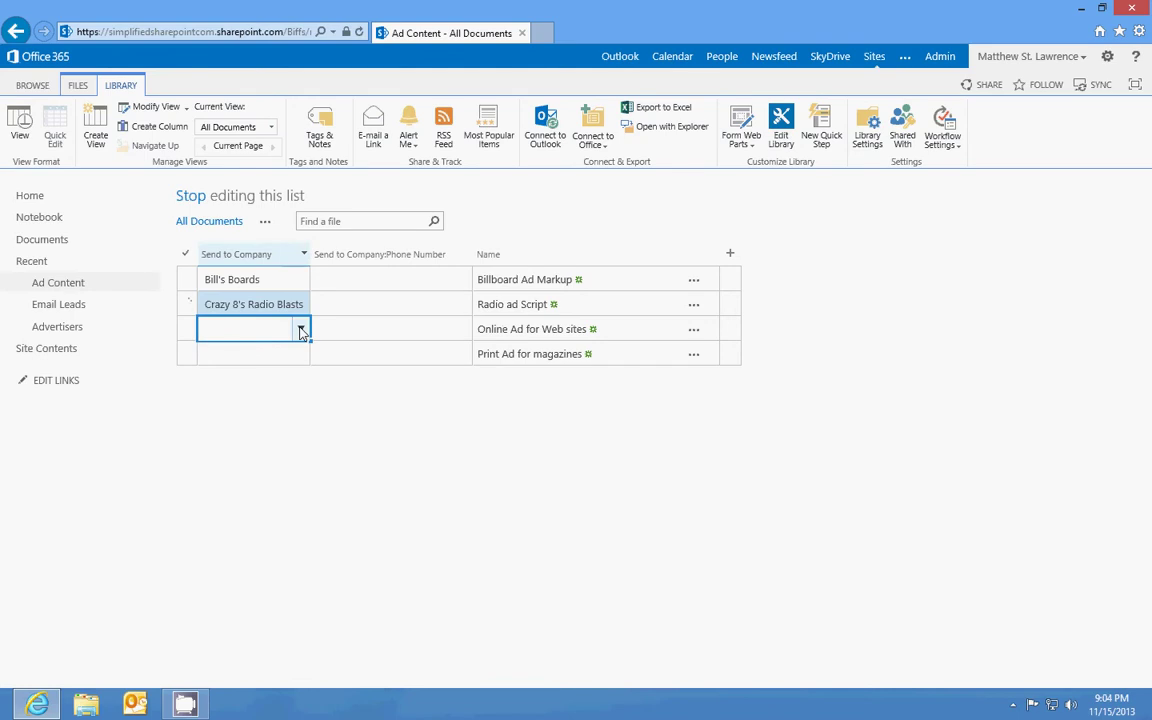
pyautogui.click(302, 332)
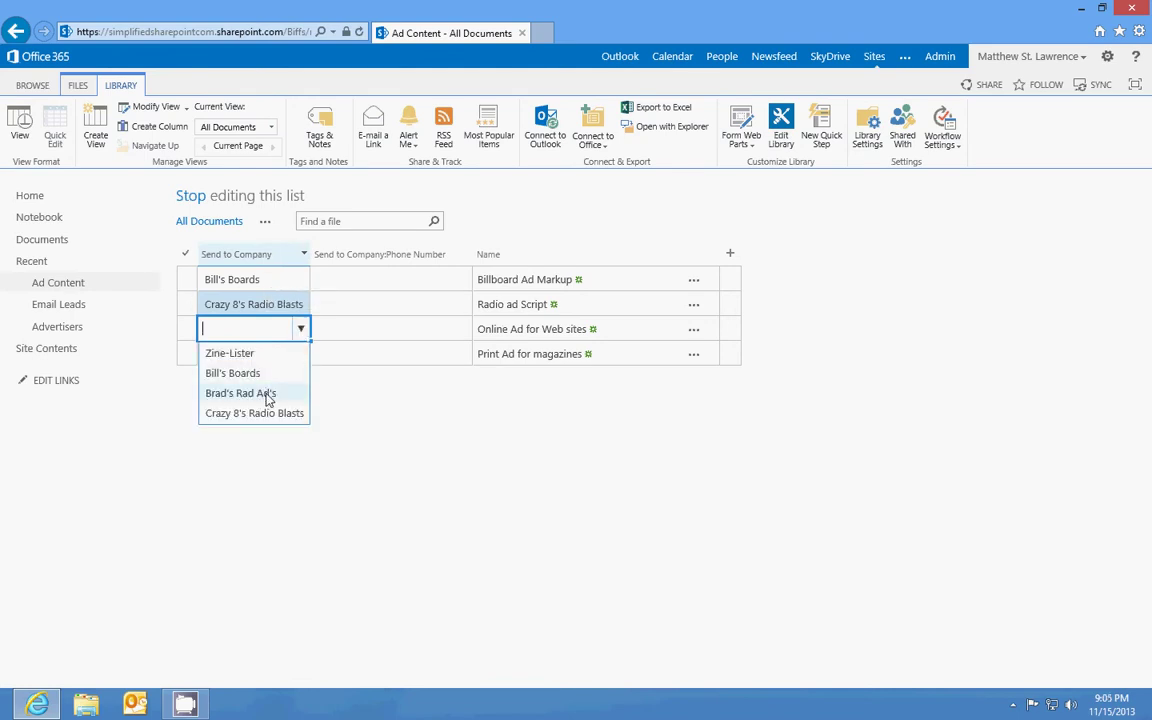
pyautogui.click(268, 398)
# Set Send to Company to Zine-Lister for Print Ad for magazines and finish editing the list.
pyautogui.click(302, 358)
pyautogui.click(302, 356)
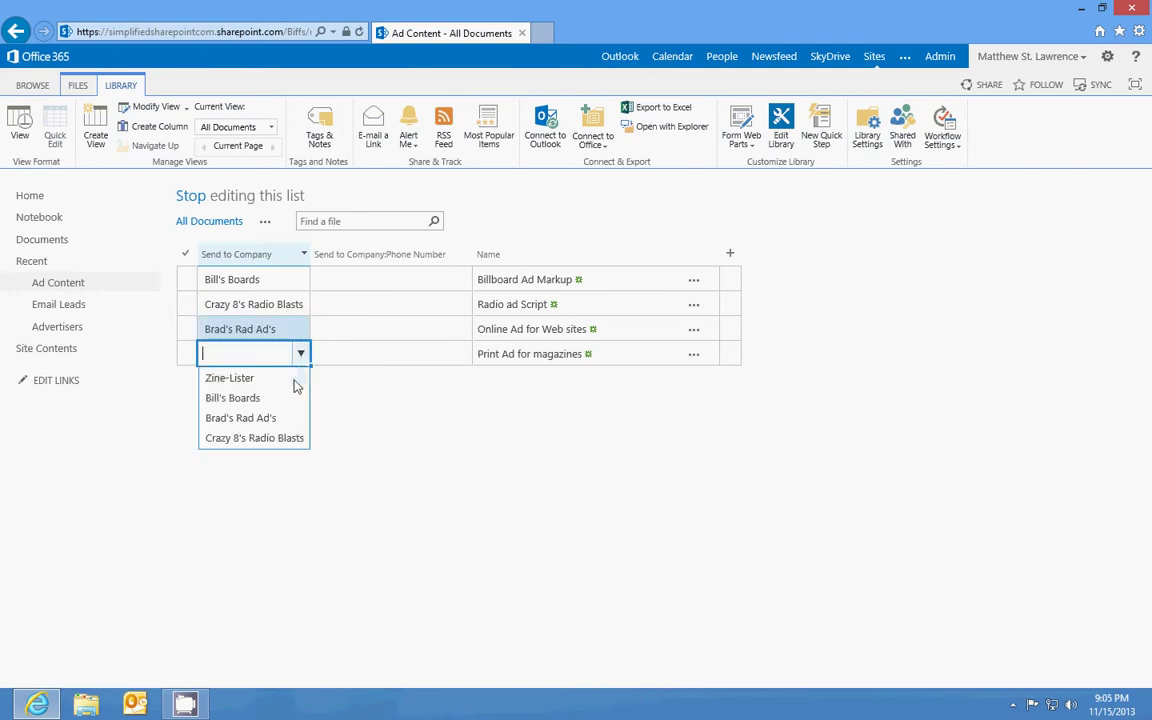
pyautogui.click(290, 379)
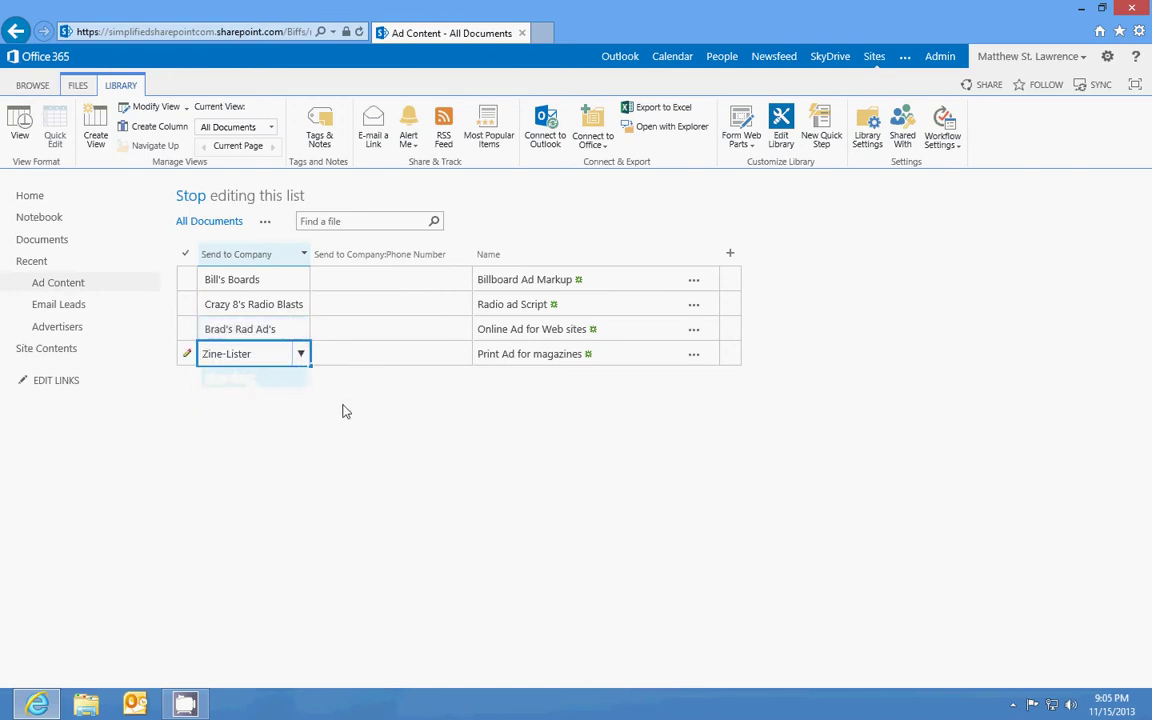
pyautogui.click(193, 197)
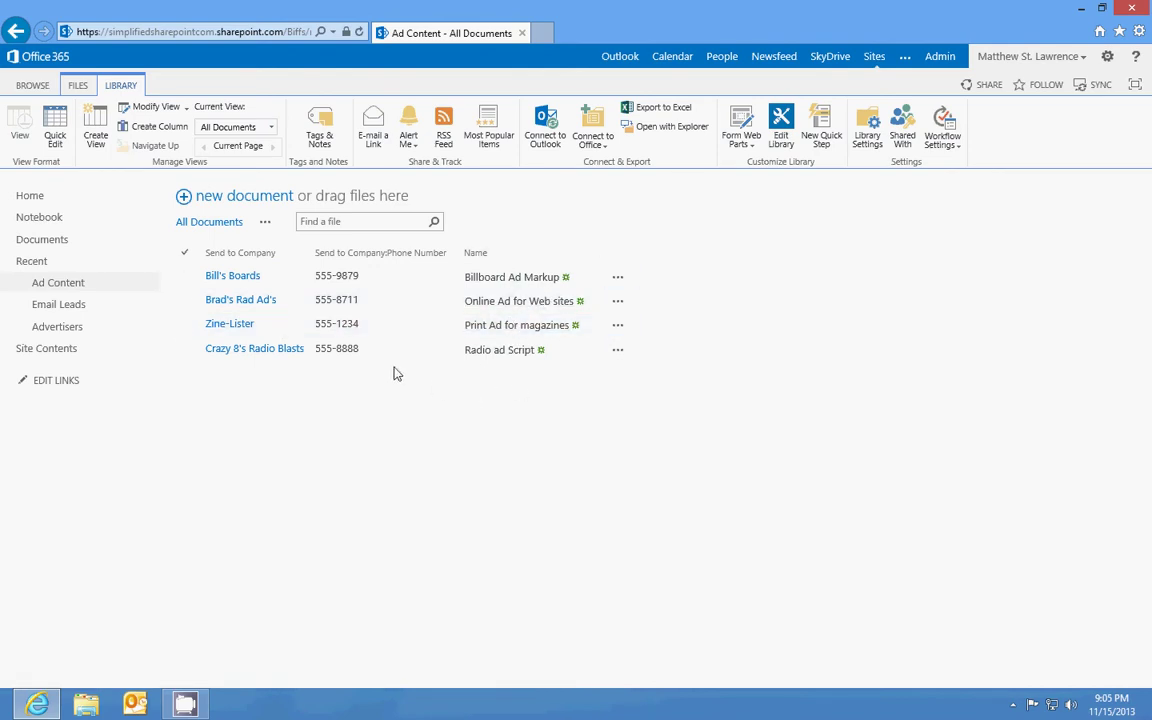
pyautogui.click(77, 85)
pyautogui.click(34, 85)
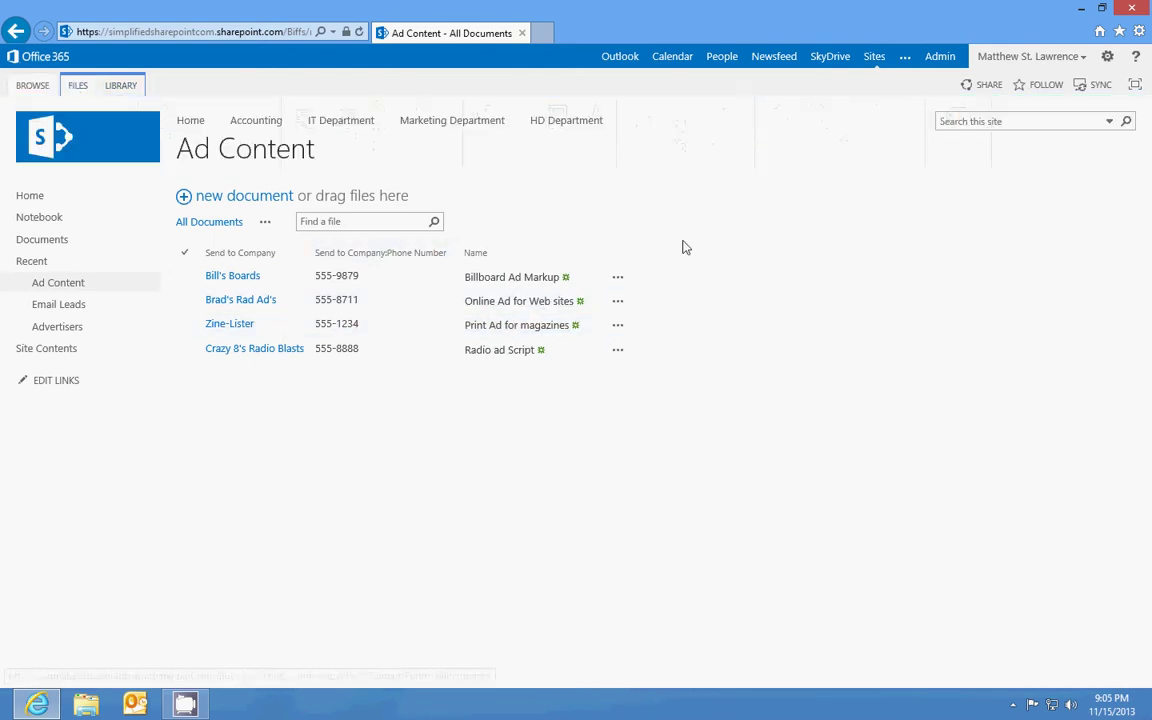
# Open the 2014 Campaign subsite's home page for editing and move the Advertisers part below Email Leads in the second column.
pyautogui.click(413, 123)
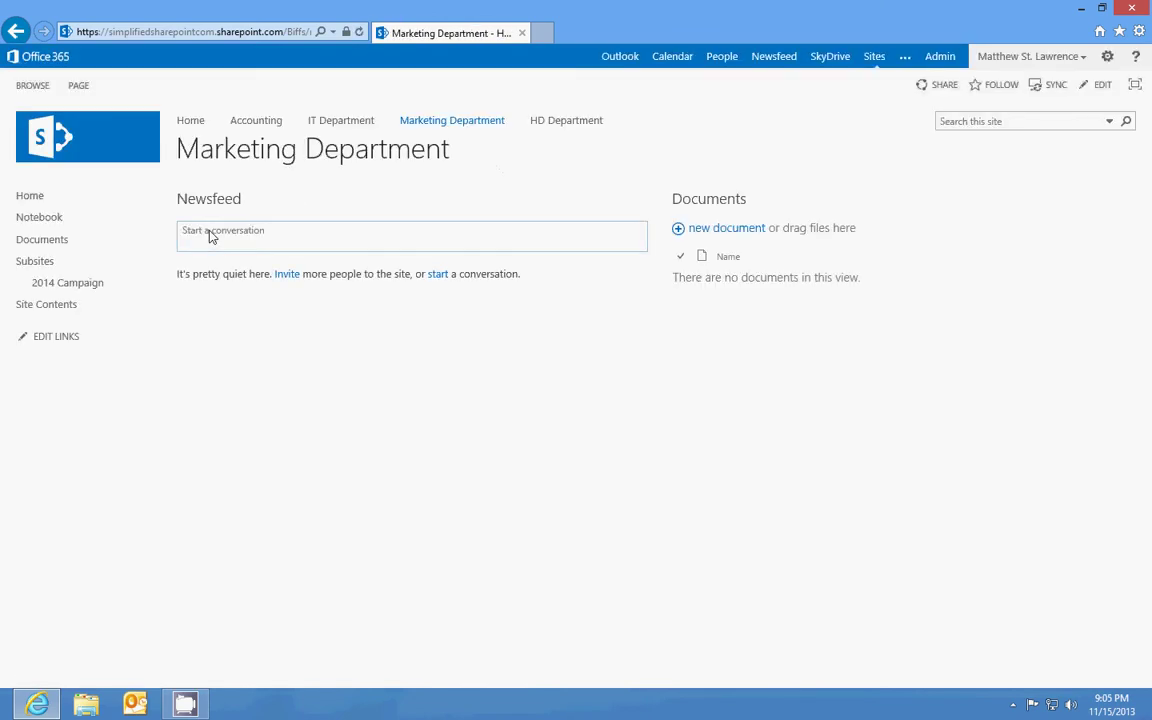
pyautogui.click(72, 283)
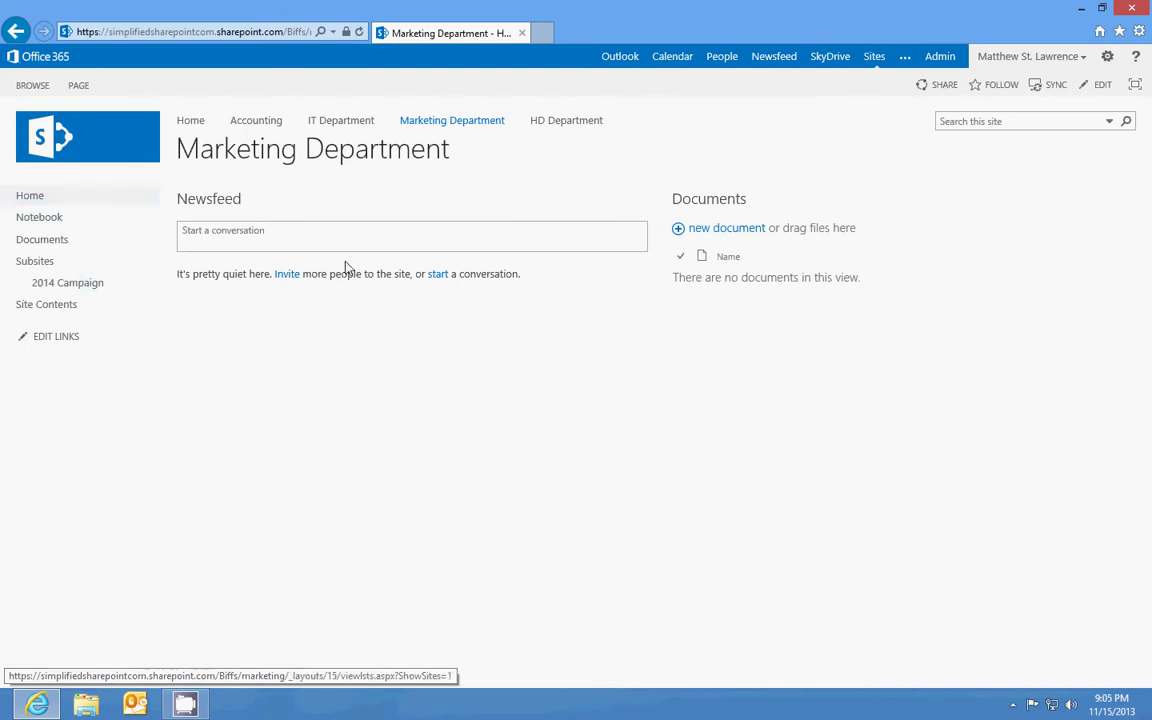
pyautogui.click(78, 86)
pyautogui.click(24, 124)
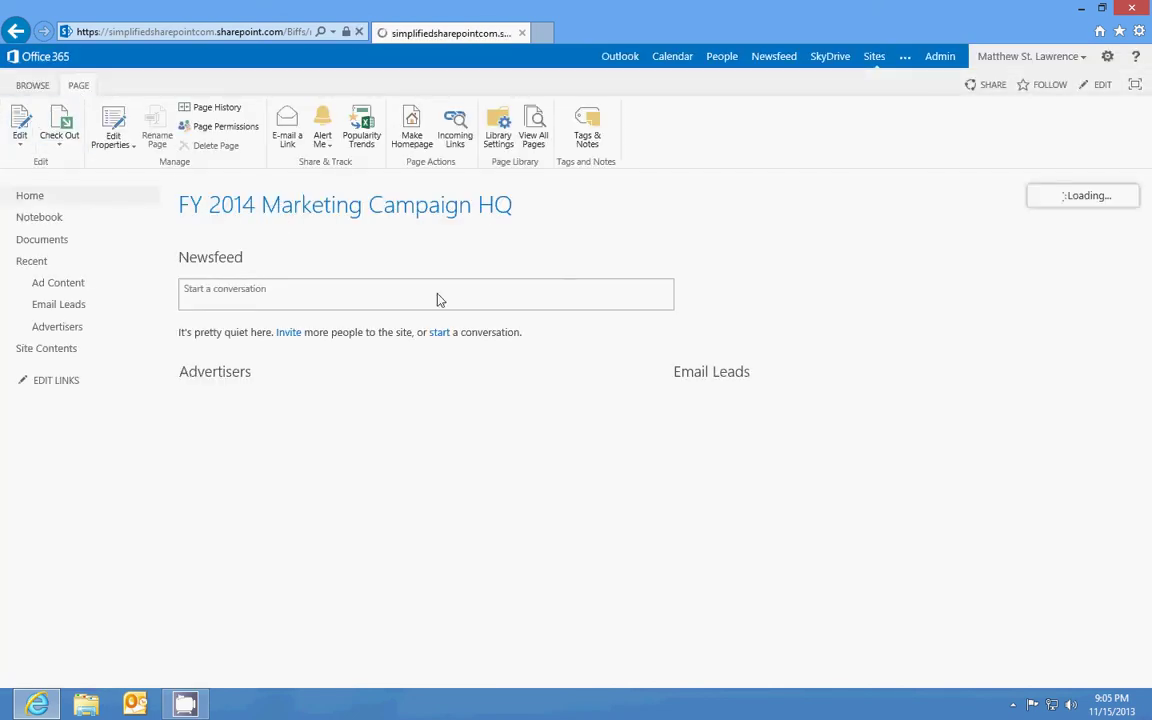
pyautogui.moveTo(247, 452); pyautogui.dragTo(688, 492)
pyautogui.click(771, 501)
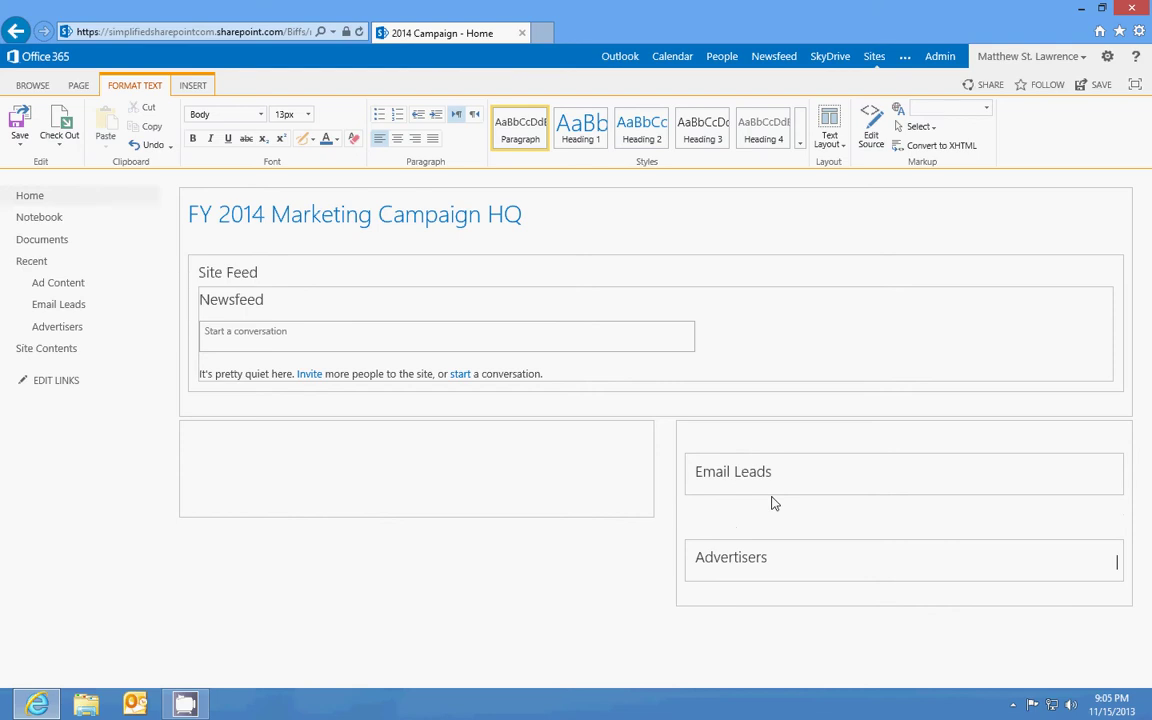
# Insert the Ad Content app part into the empty column beside Email Leads and save the page.
pyautogui.click(504, 445)
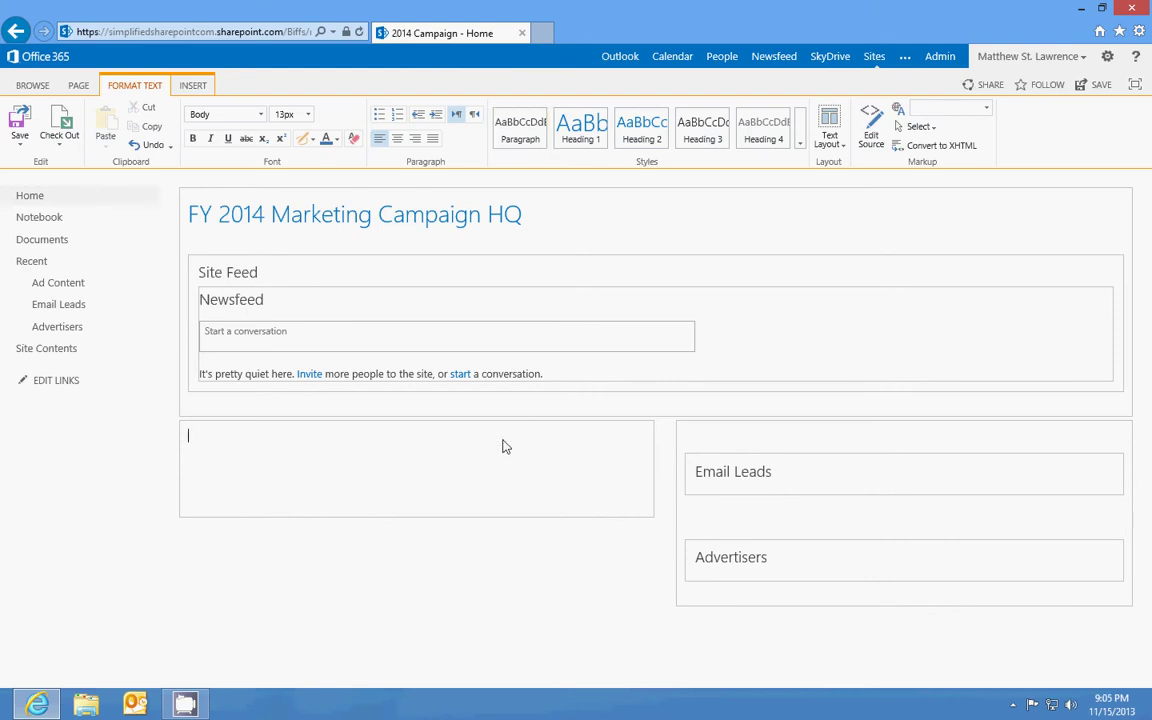
pyautogui.click(193, 85)
pyautogui.click(220, 128)
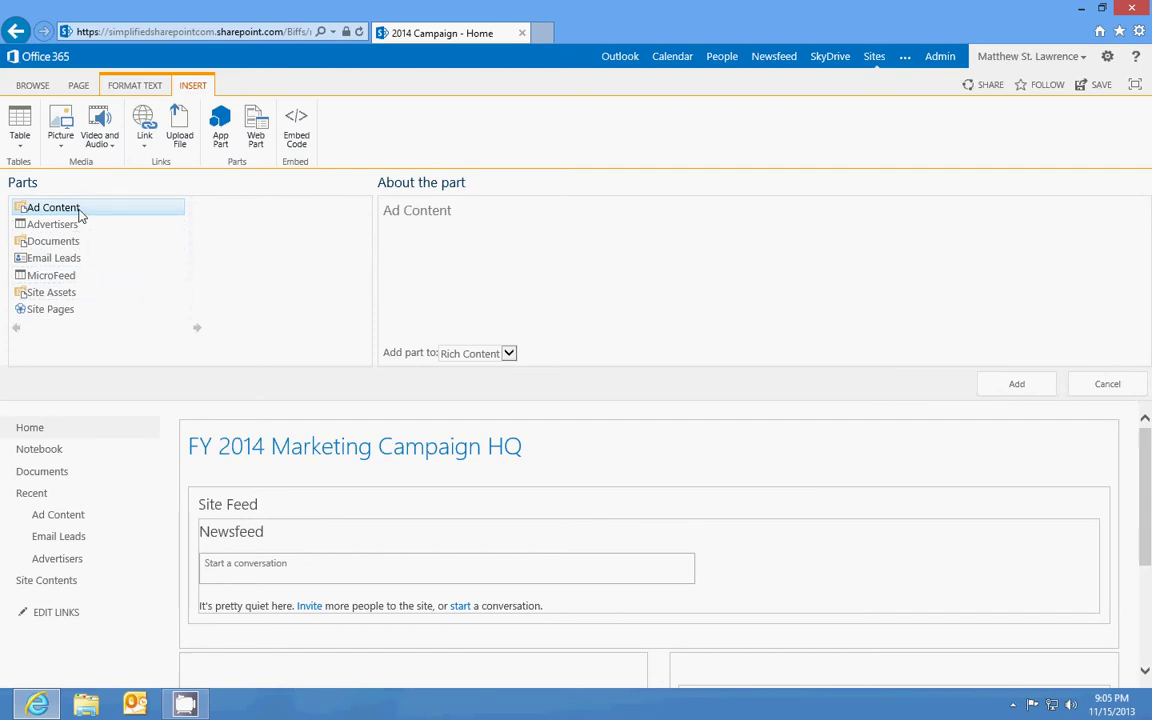
pyautogui.click(1016, 386)
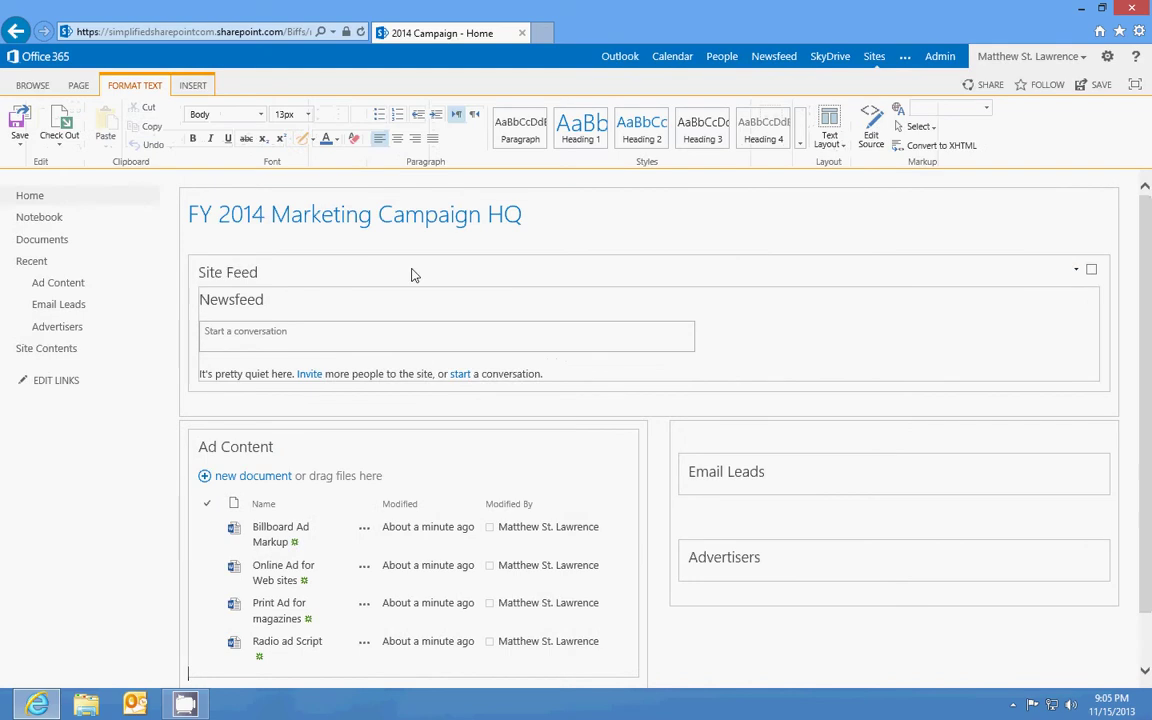
pyautogui.click(19, 122)
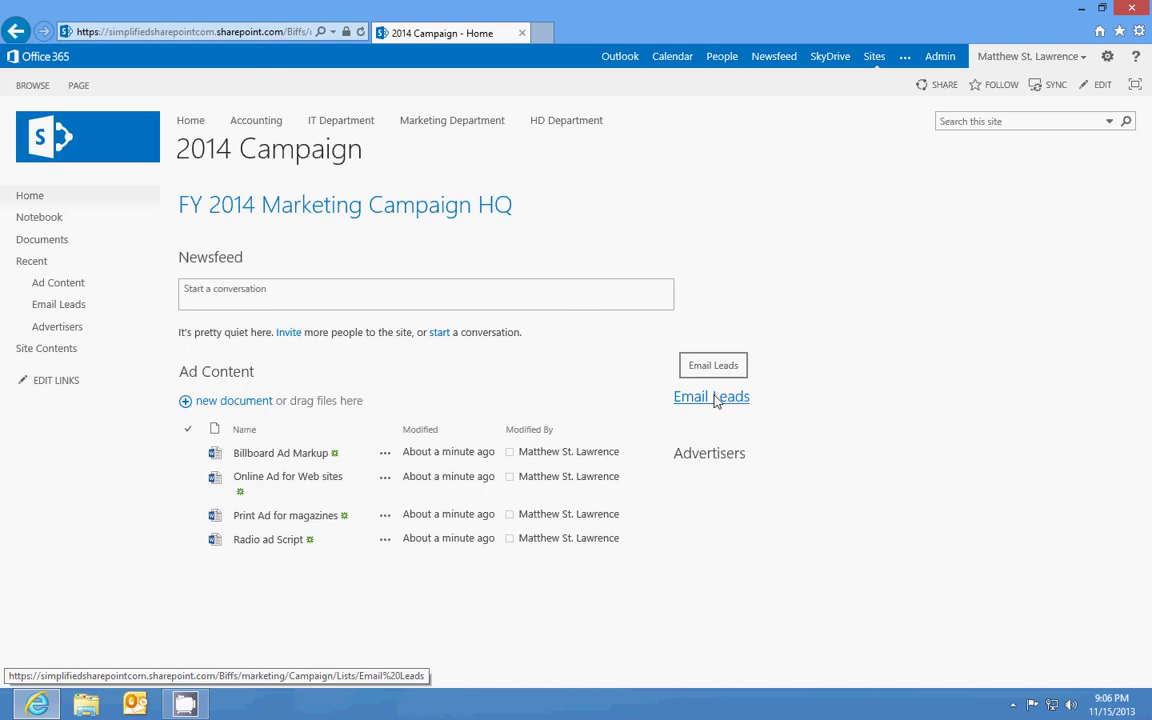
# Open the Email Leads list from the campaign home page and view its workflow settings options.
pyautogui.click(714, 398)
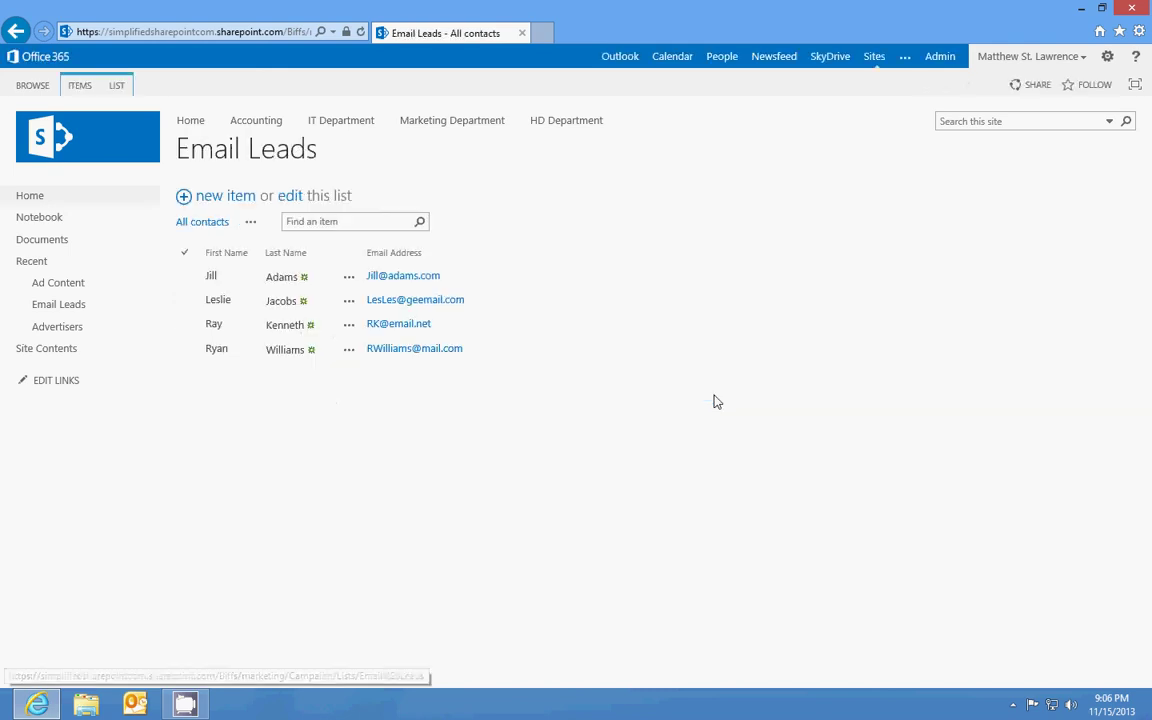
pyautogui.click(117, 86)
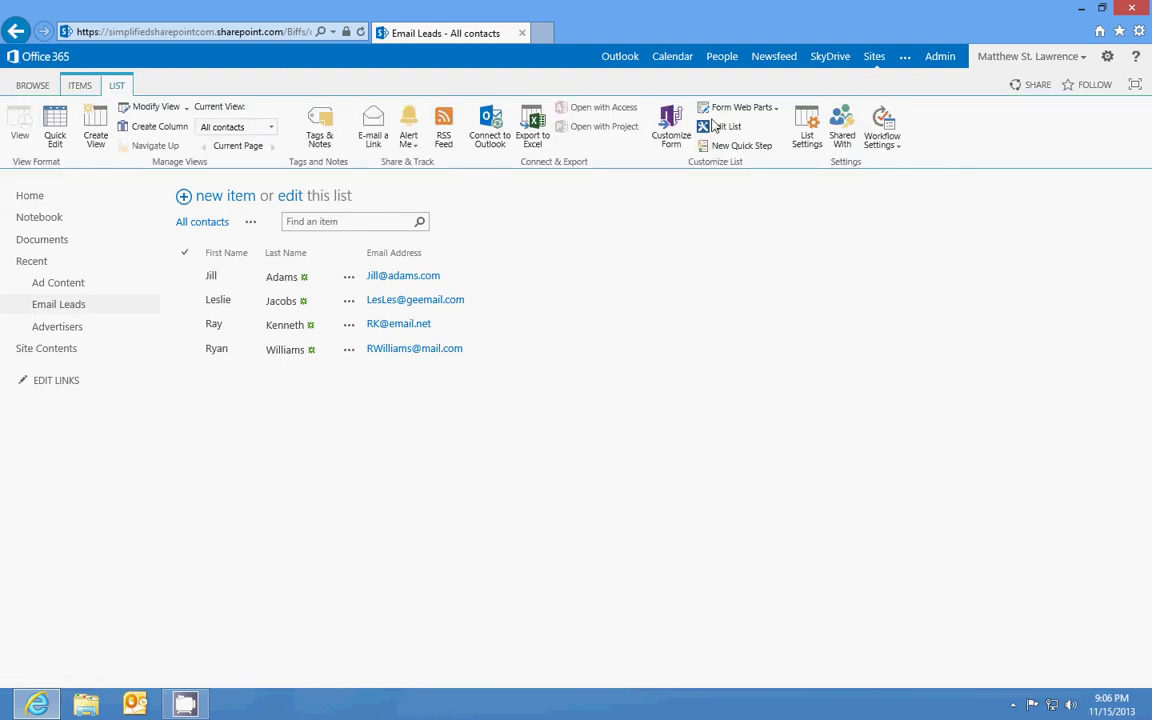
pyautogui.click(881, 145)
pyautogui.click(650, 265)
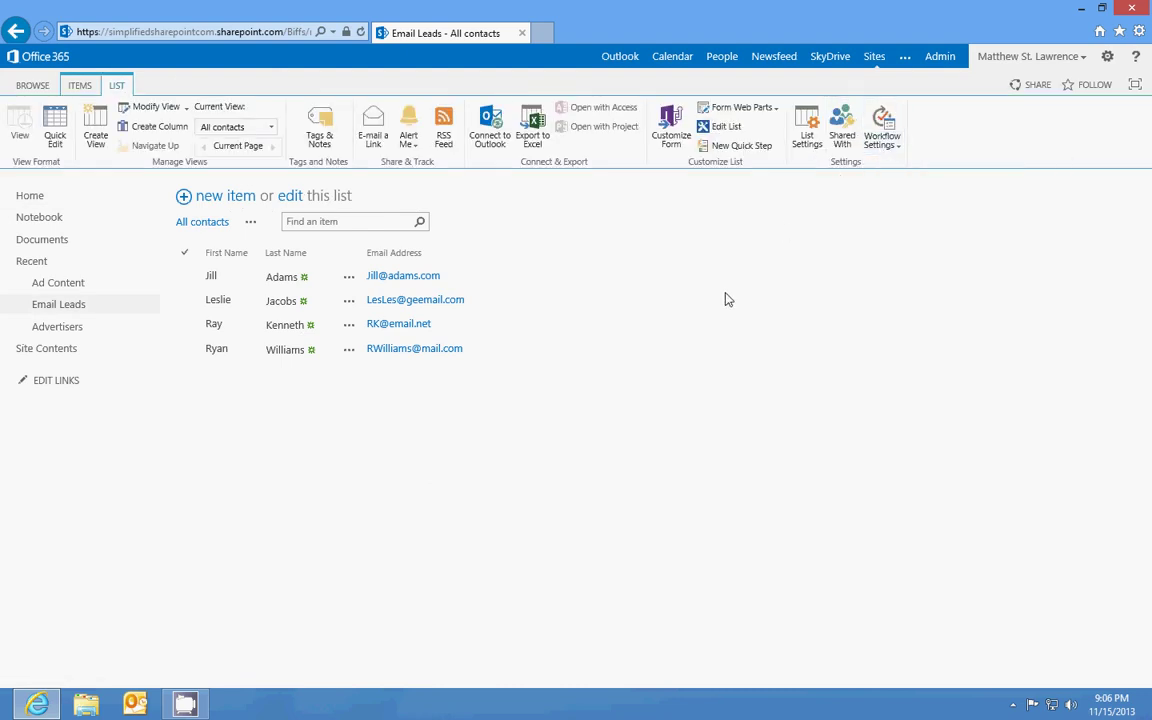